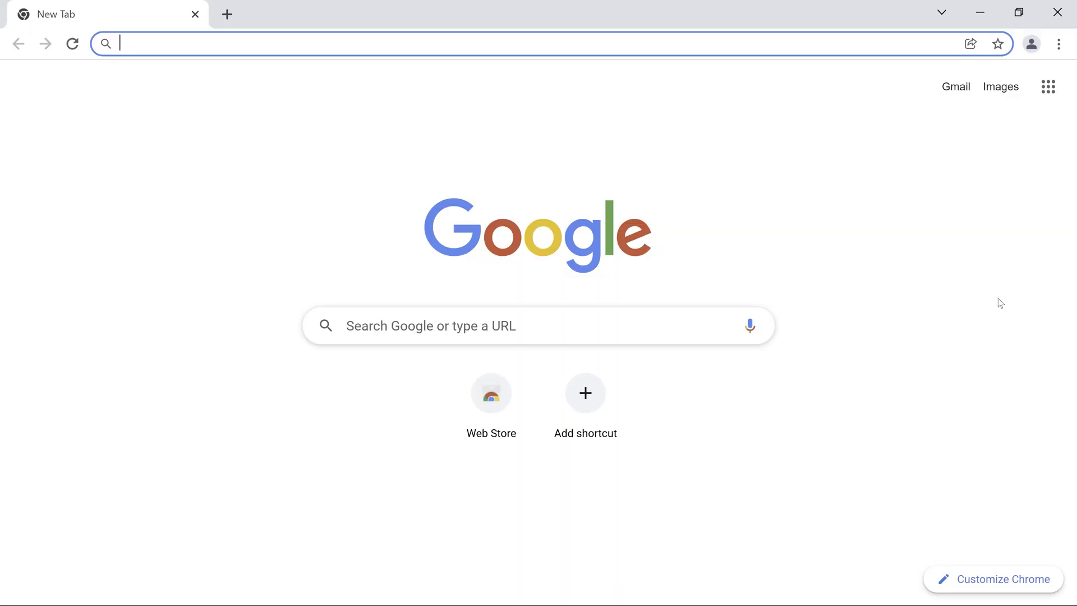
Search 'nvidia drivers' and choose GeForce, RTX 30 Series, RTX 3070 Ti in the driver search
{"action": "type", "text": "nv"}
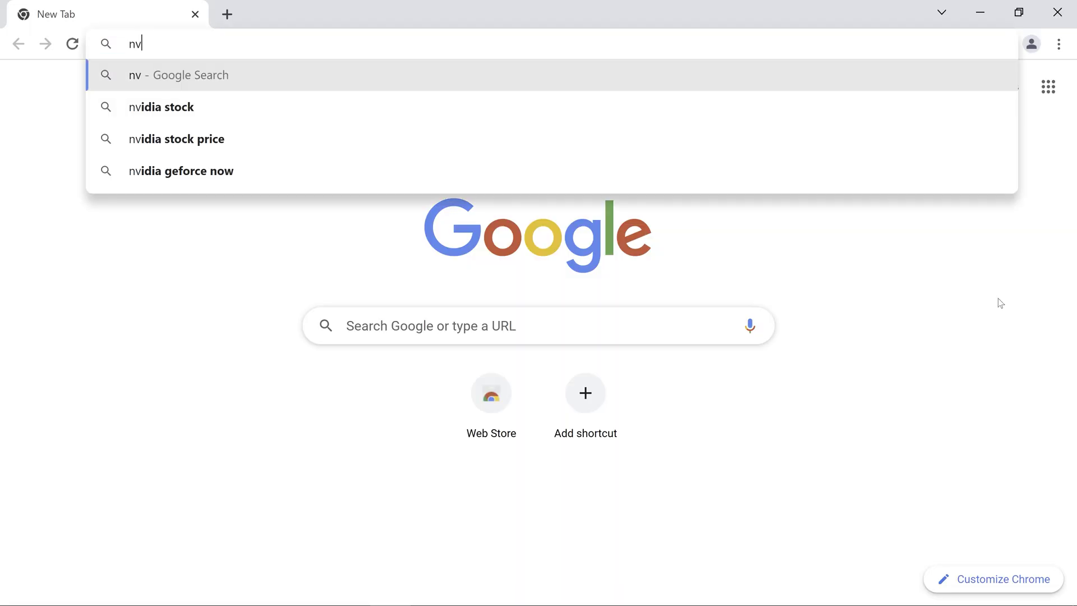
{"action": "type", "text": "idia drivers"}
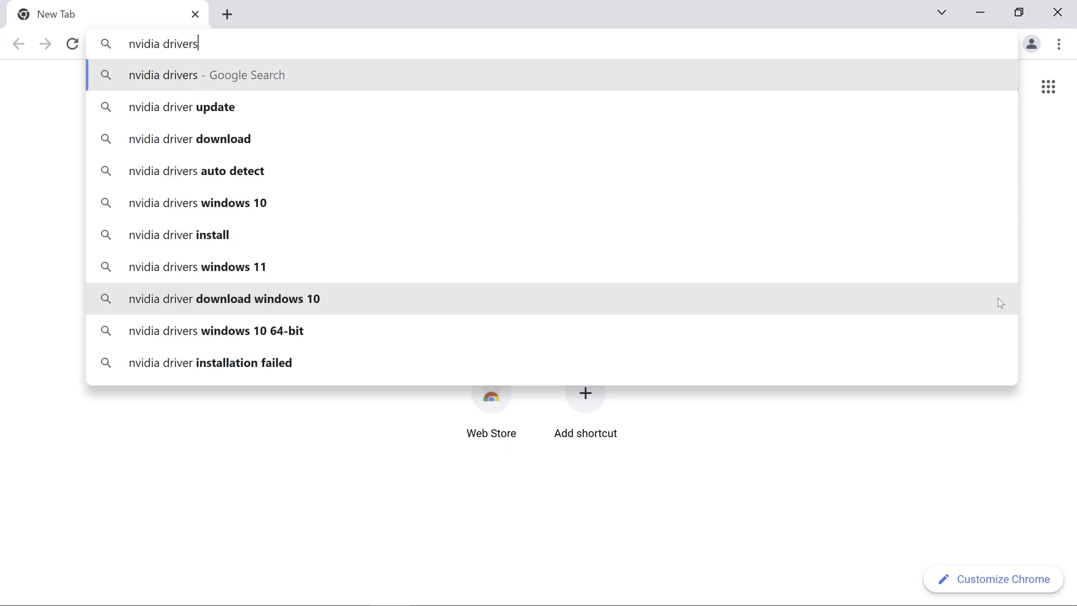
{"action": "key", "text": "Return"}
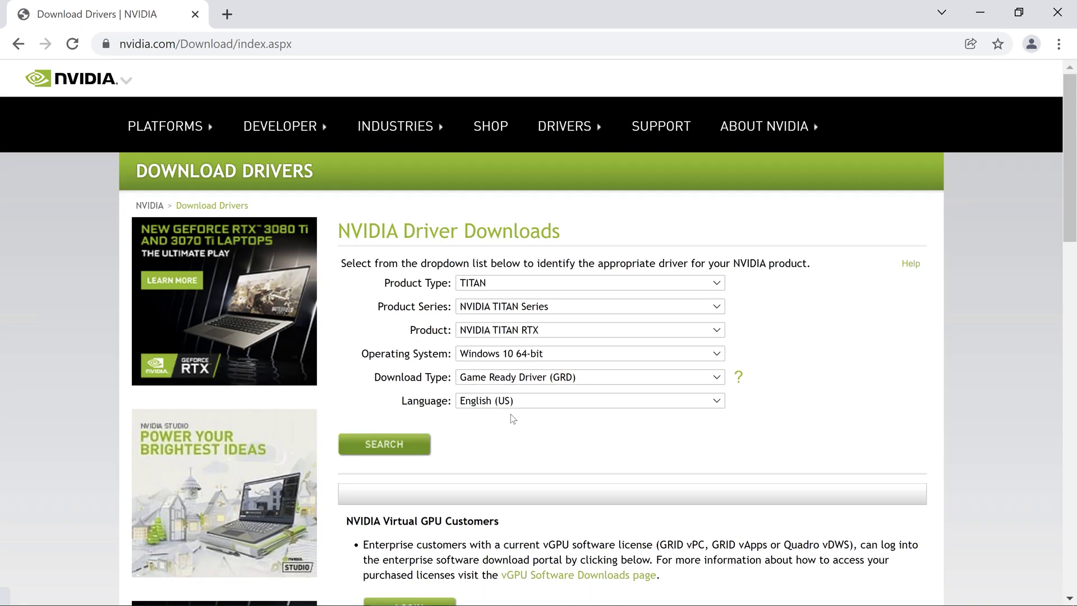
{"action": "left_click", "coordinate": [510, 286]}
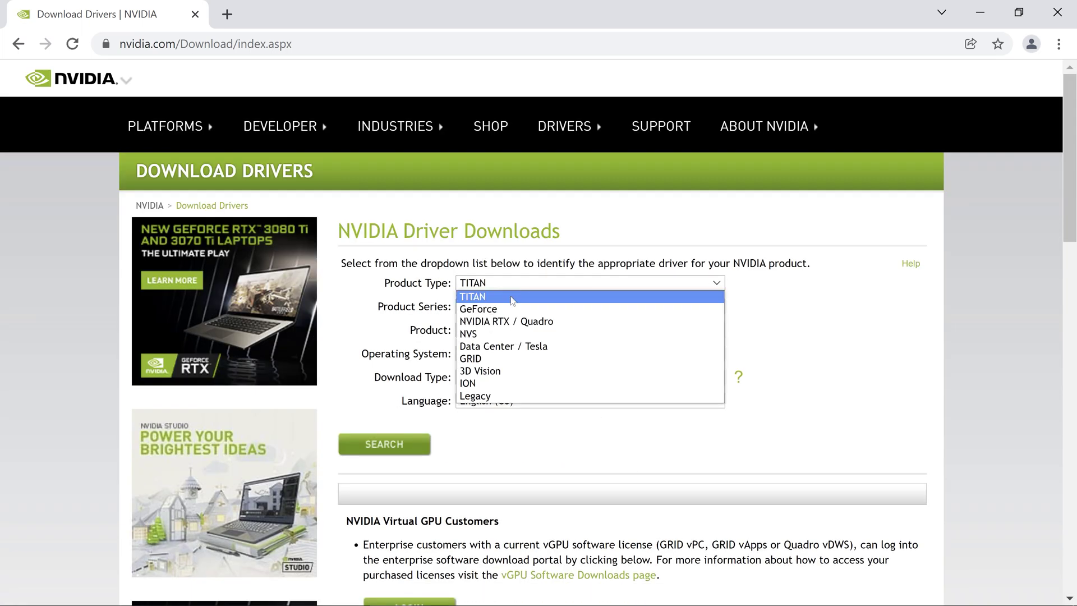
{"action": "left_click", "coordinate": [508, 309]}
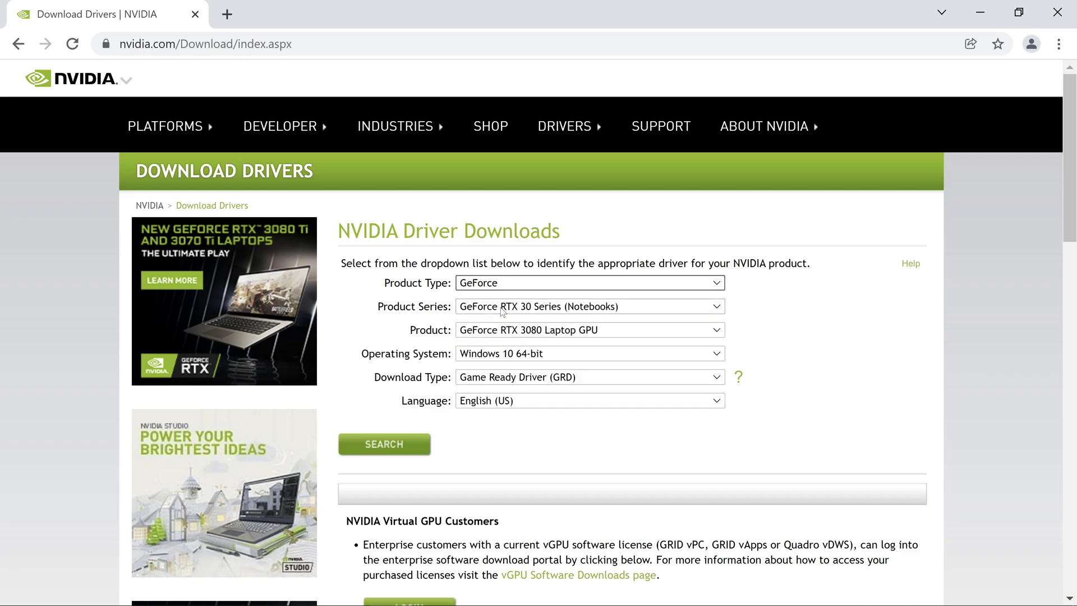
{"action": "left_click", "coordinate": [532, 308]}
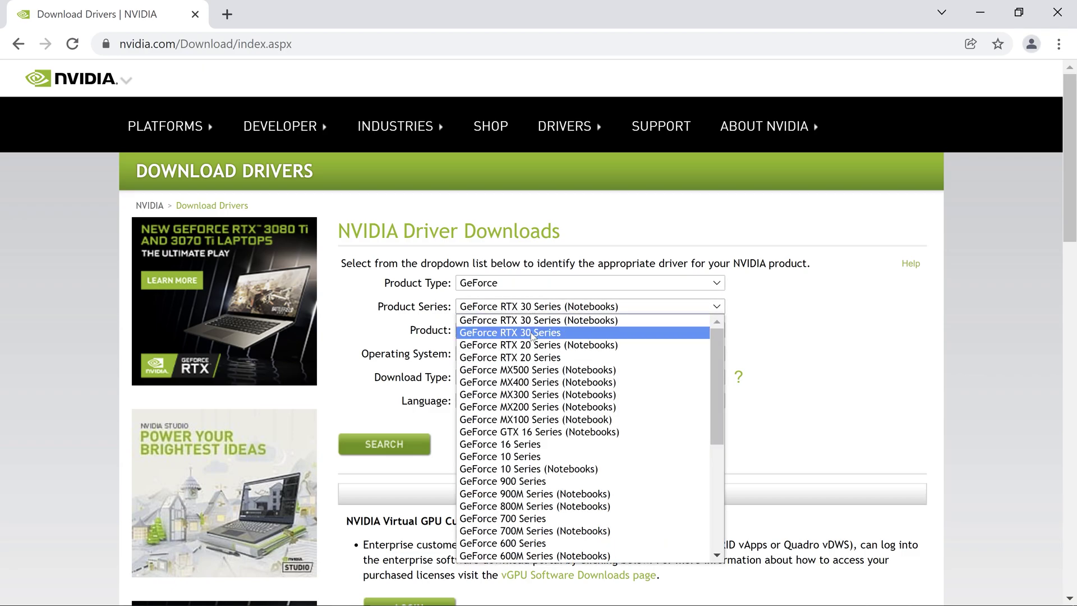
{"action": "left_click", "coordinate": [534, 332]}
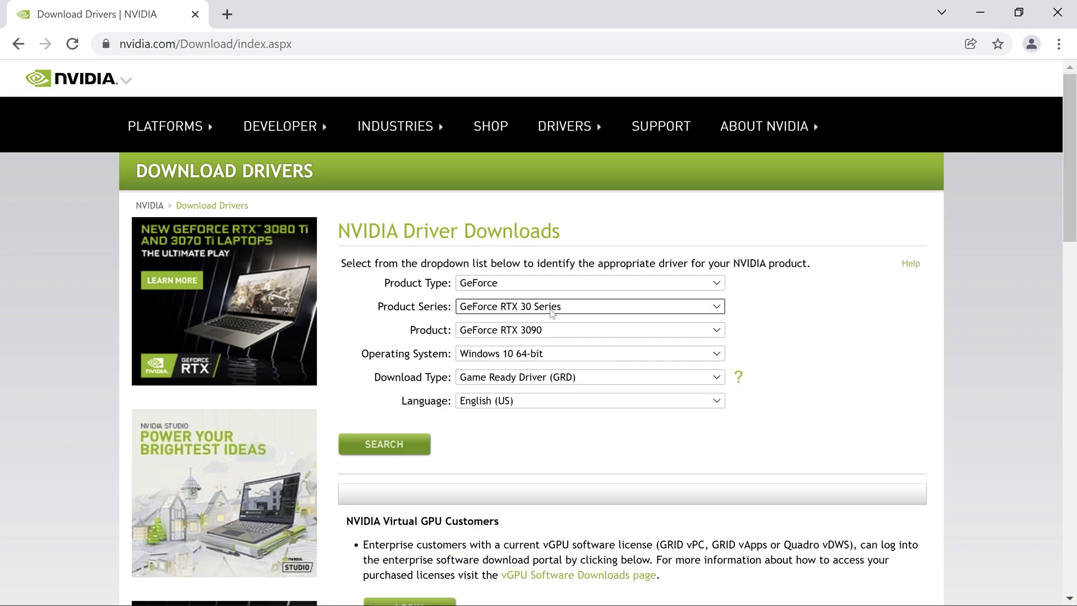
{"action": "left_click", "coordinate": [552, 310]}
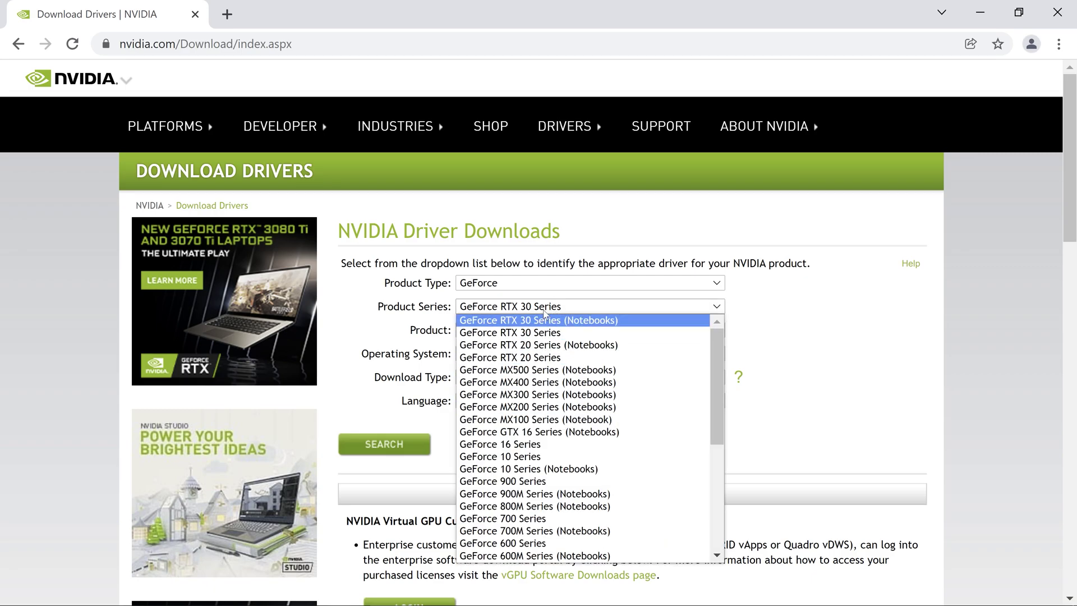
{"action": "left_click", "coordinate": [547, 312]}
{"action": "left_click", "coordinate": [534, 332]}
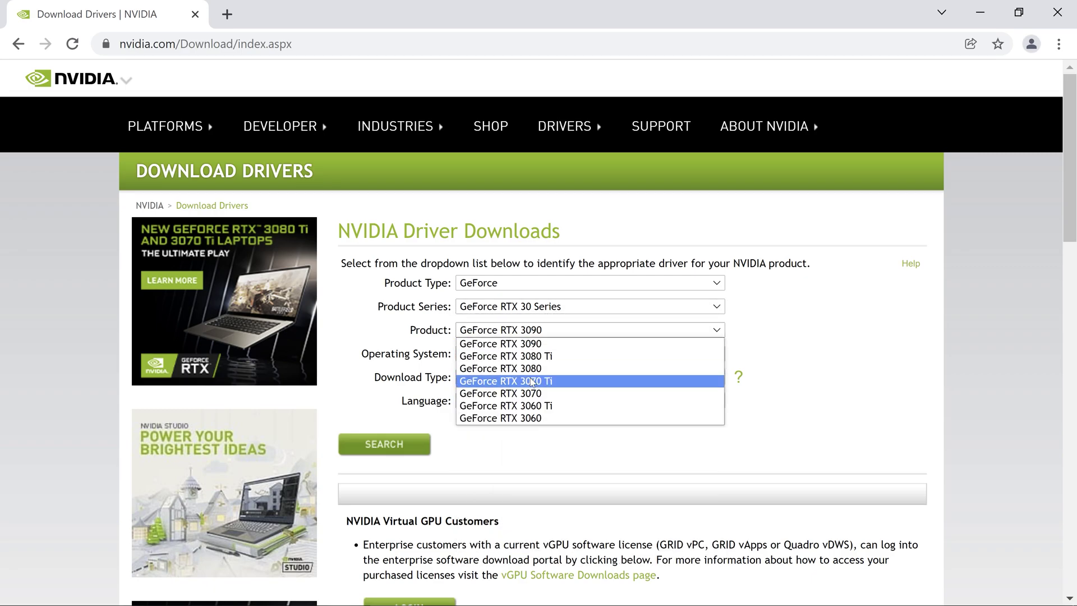
{"action": "left_click", "coordinate": [503, 381]}
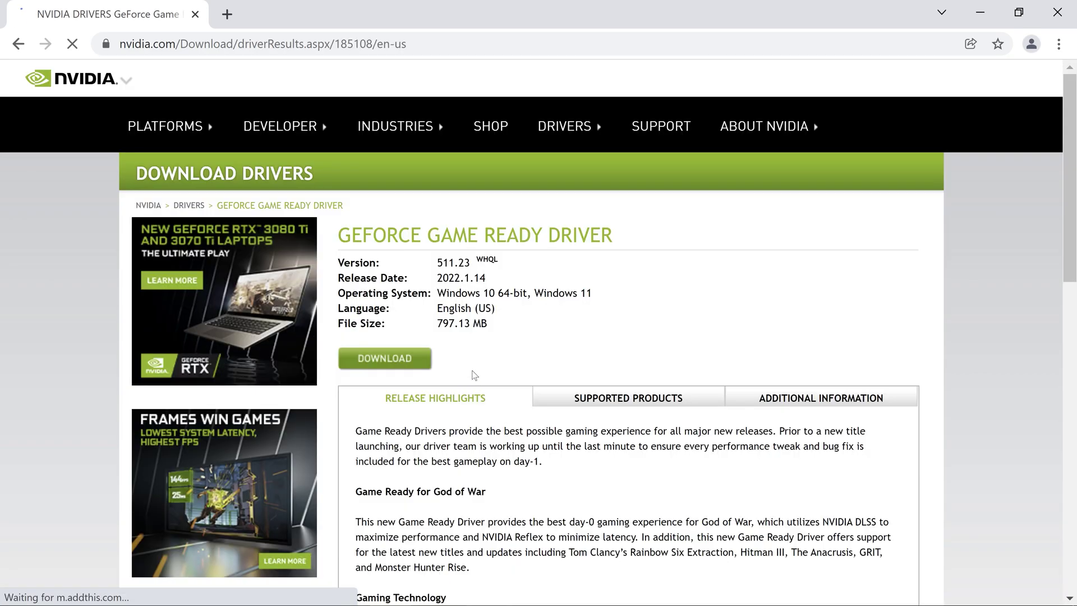
Read Game Ready Driver 511.23's release highlights to confirm DLDSR support
{"action": "scroll", "coordinate": [471, 372], "scroll_direction": "down", "scroll_amount": 1}
{"action": "scroll", "coordinate": [463, 274], "scroll_direction": "up", "scroll_amount": 1}
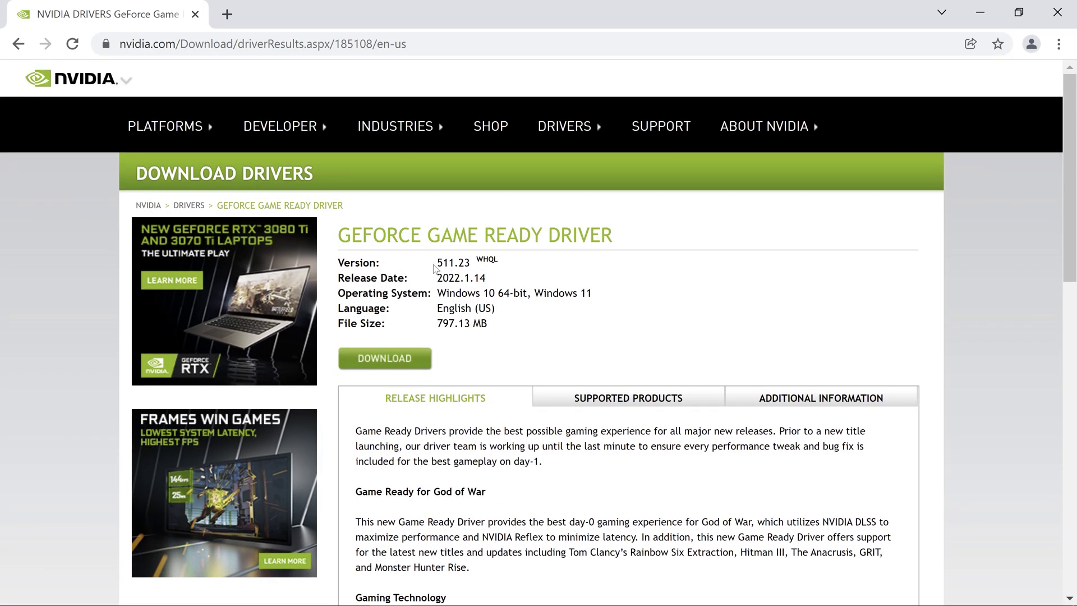
{"action": "left_click_drag", "start_coordinate": [437, 263], "coordinate": [495, 259]}
{"action": "left_click", "coordinate": [518, 267]}
{"action": "scroll", "coordinate": [593, 300], "scroll_direction": "down", "scroll_amount": 2}
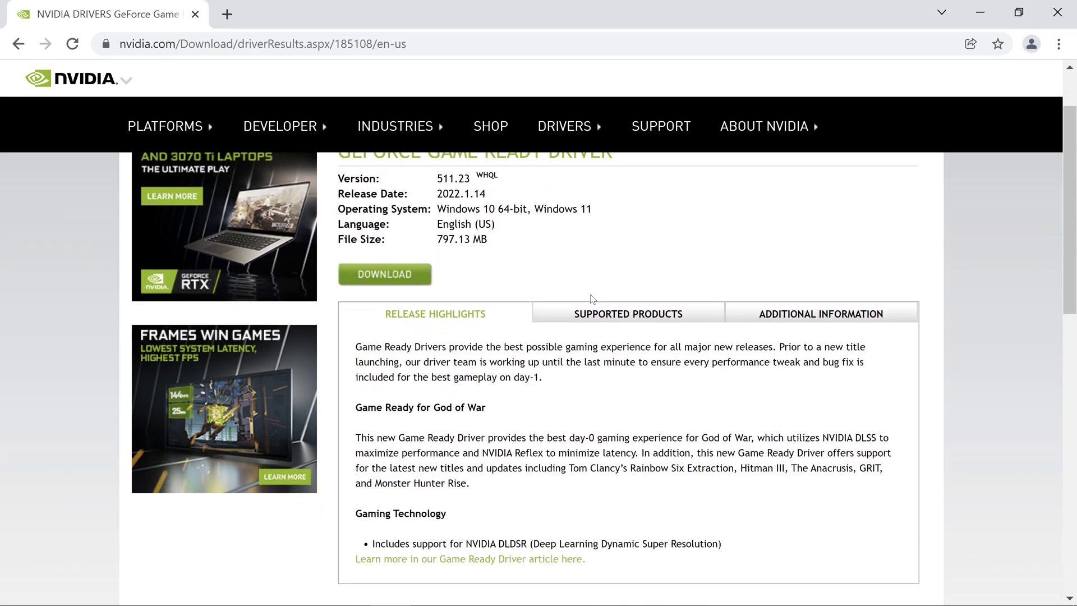
{"action": "scroll", "coordinate": [566, 396], "scroll_direction": "up", "scroll_amount": 1}
{"action": "scroll", "coordinate": [565, 396], "scroll_direction": "down", "scroll_amount": 2}
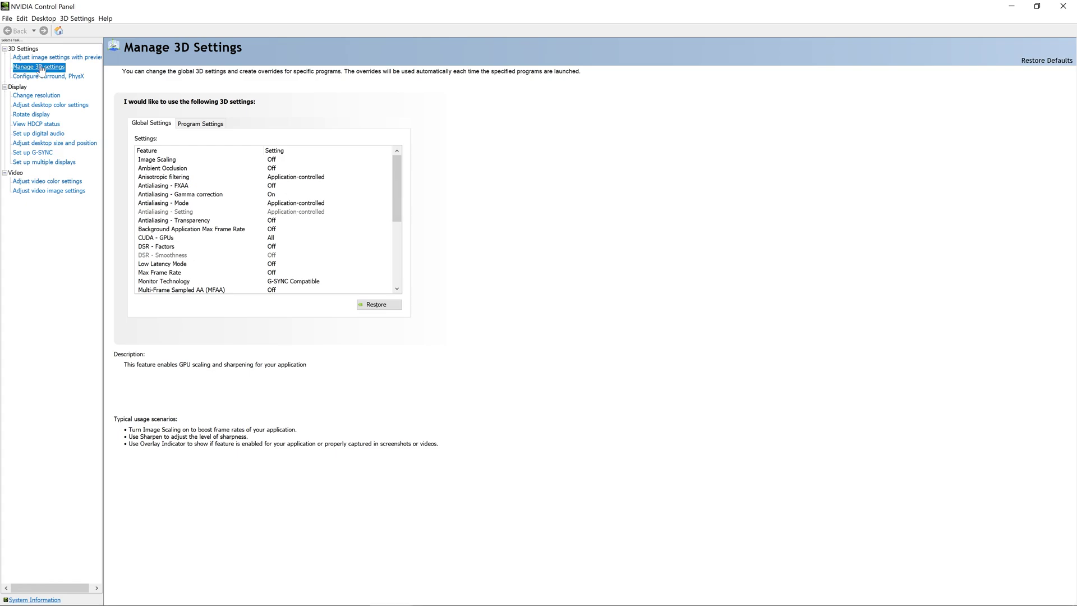
Enable the 1.78x DL and 2.25x DL options under DSR - Factors
{"action": "mouse_move", "coordinate": [175, 264]}
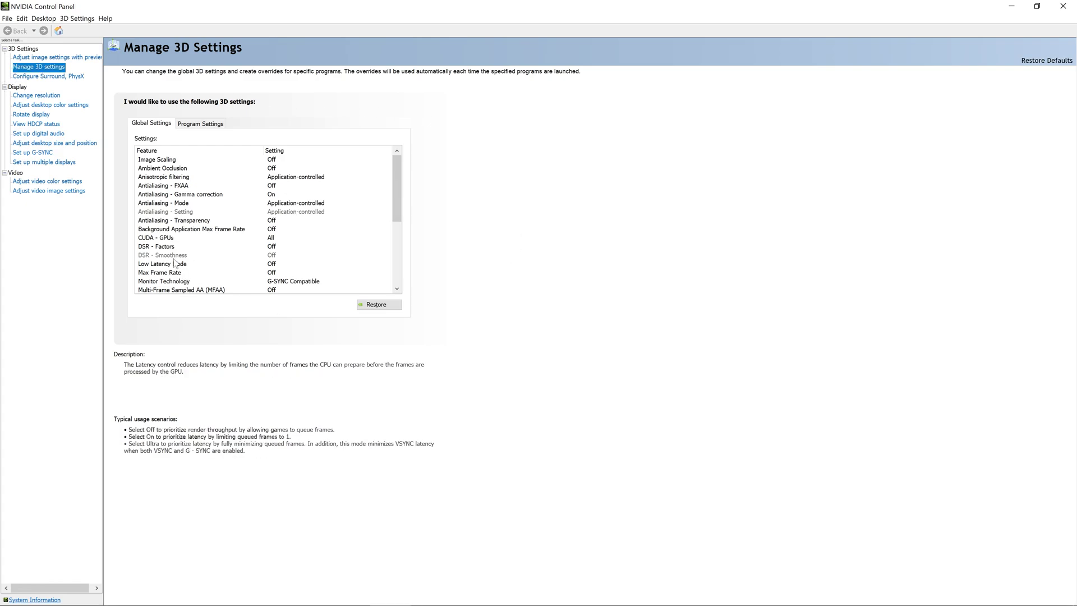
{"action": "left_click", "coordinate": [274, 248]}
{"action": "left_click", "coordinate": [274, 247]}
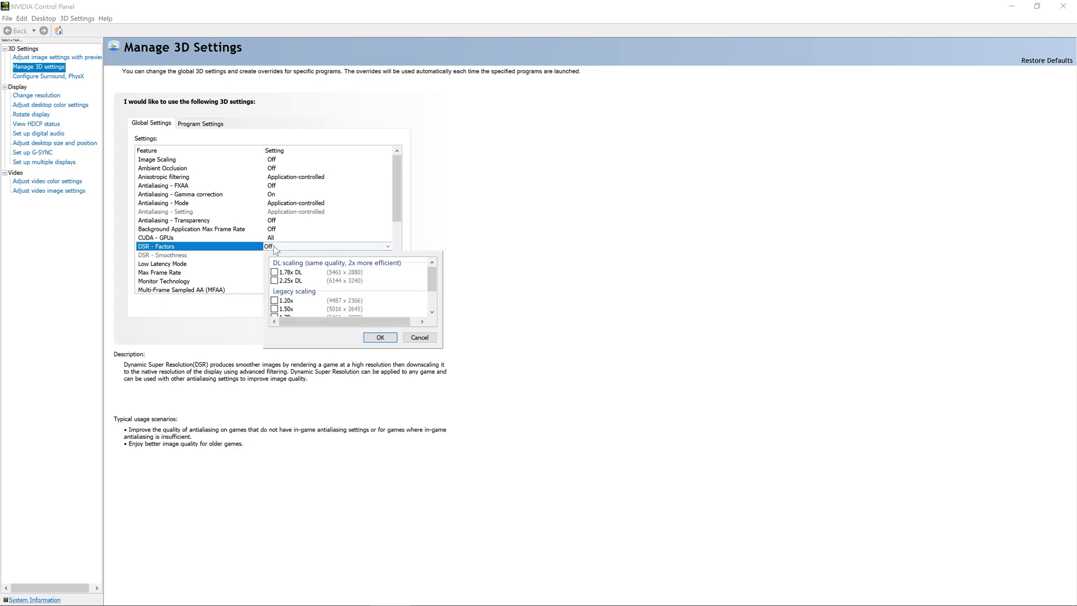
{"action": "scroll", "coordinate": [341, 287], "scroll_direction": "down", "scroll_amount": 3}
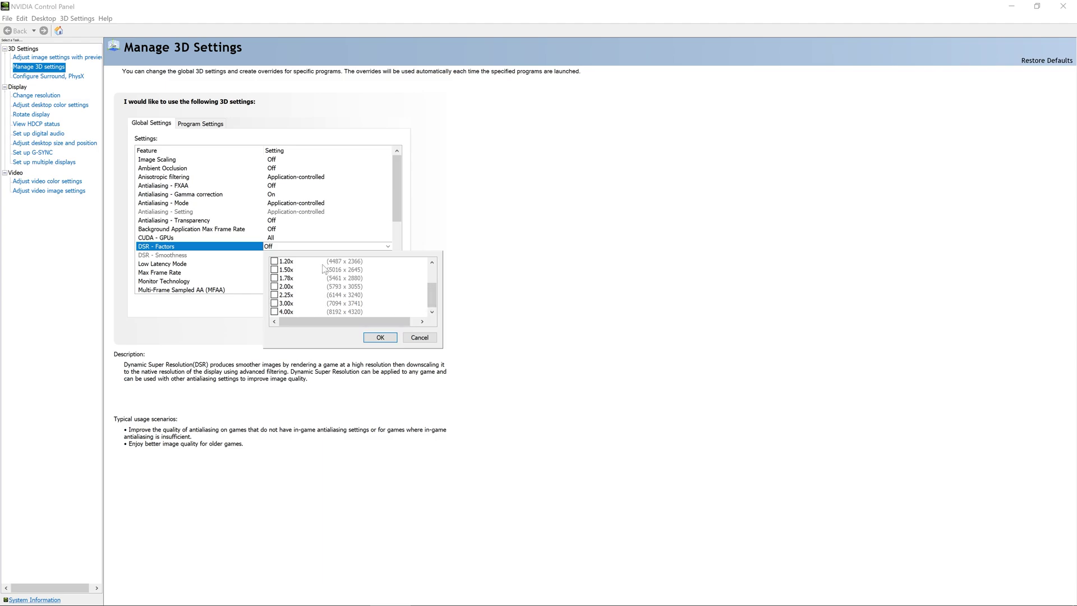
{"action": "left_click_drag", "start_coordinate": [433, 303], "coordinate": [434, 287]}
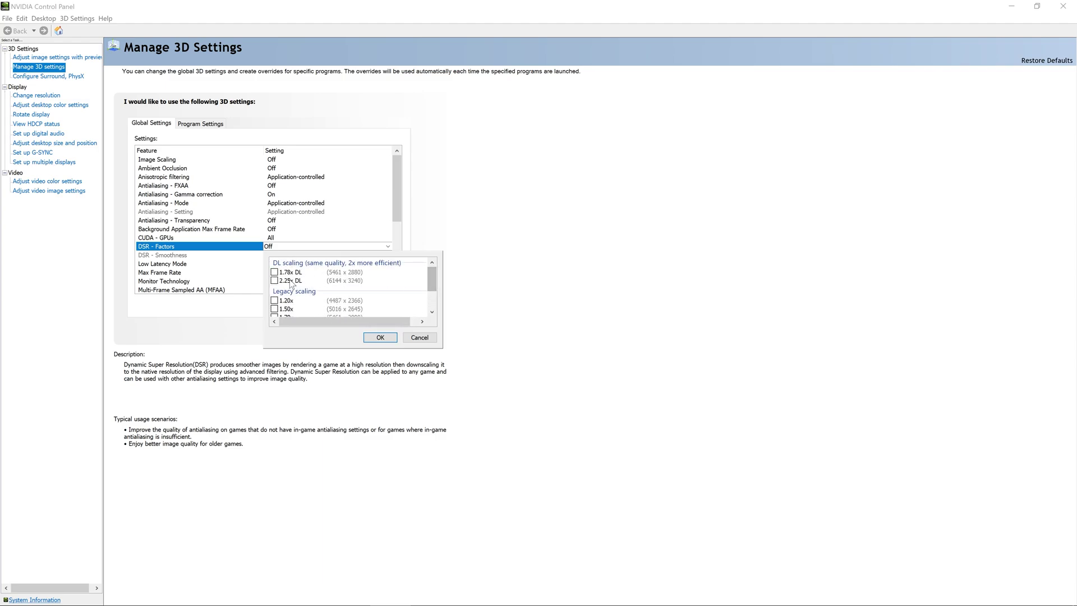
{"action": "left_click", "coordinate": [275, 281]}
{"action": "left_click", "coordinate": [275, 272]}
{"action": "left_click", "coordinate": [381, 338]}
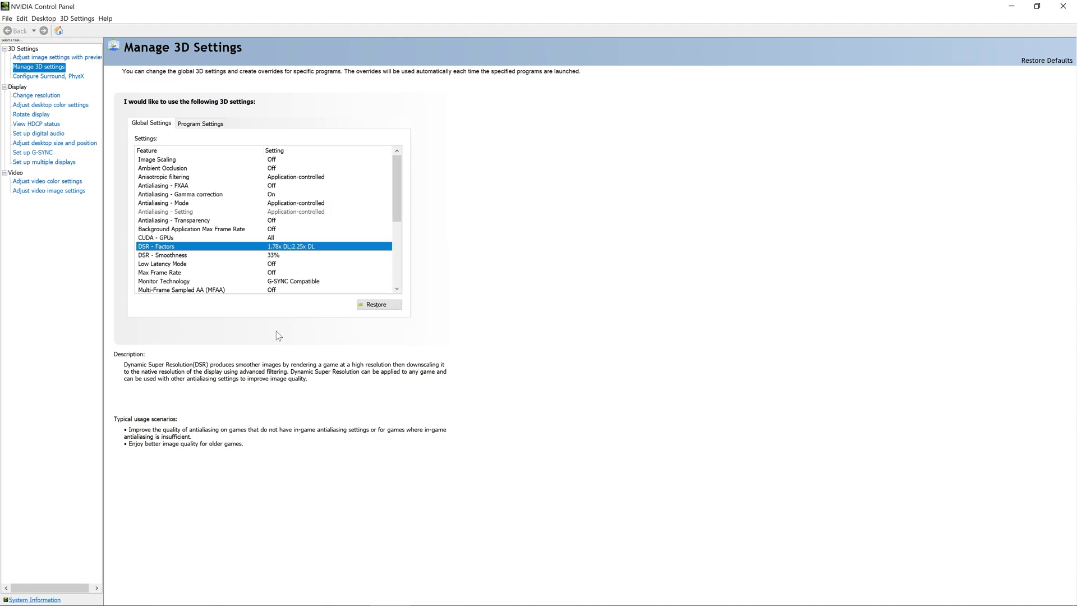
Keep DSR - Smoothness at 33% and apply the new DSR settings
{"action": "left_click", "coordinate": [277, 257]}
{"action": "left_click", "coordinate": [277, 257]}
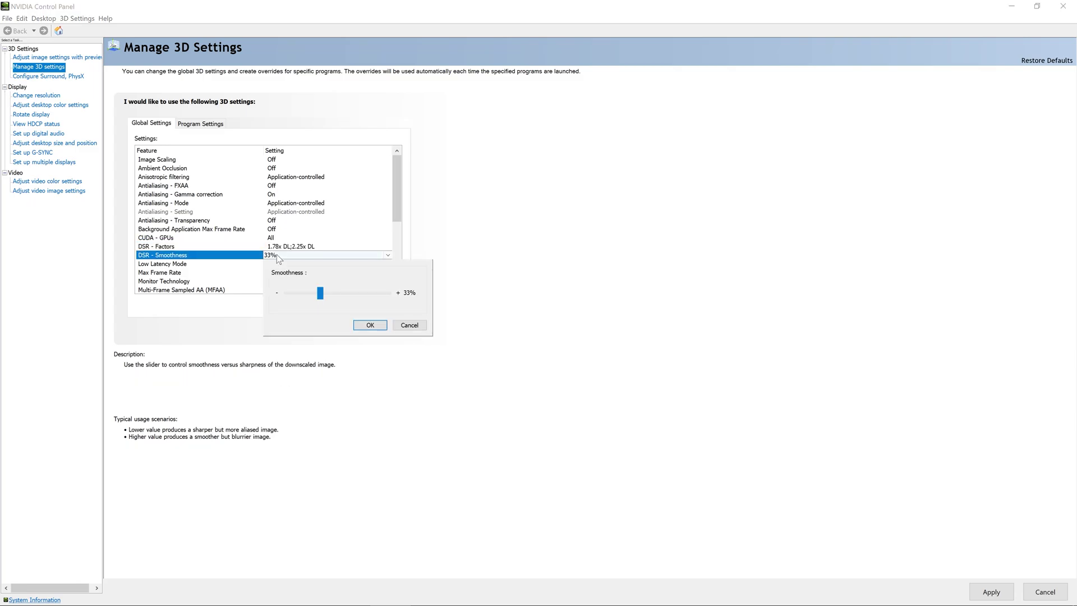
{"action": "left_click", "coordinate": [367, 325]}
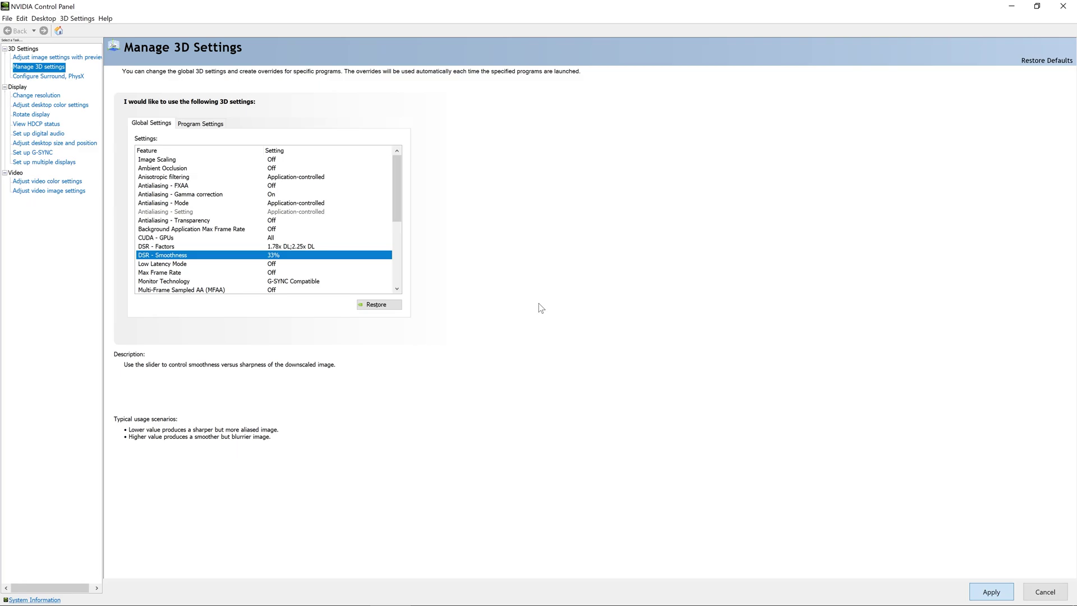
{"action": "key", "text": "Escape"}
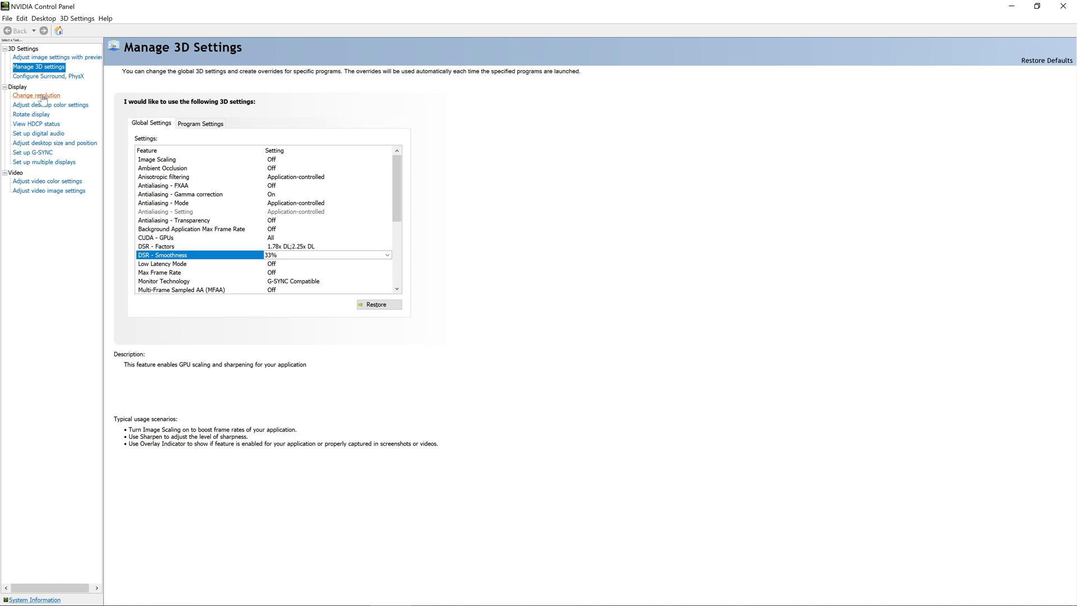
Show the Change resolution list's Dynamic Super Resolution modes 6144 × 3240 and 5461 × 2880
{"action": "left_click", "coordinate": [43, 95]}
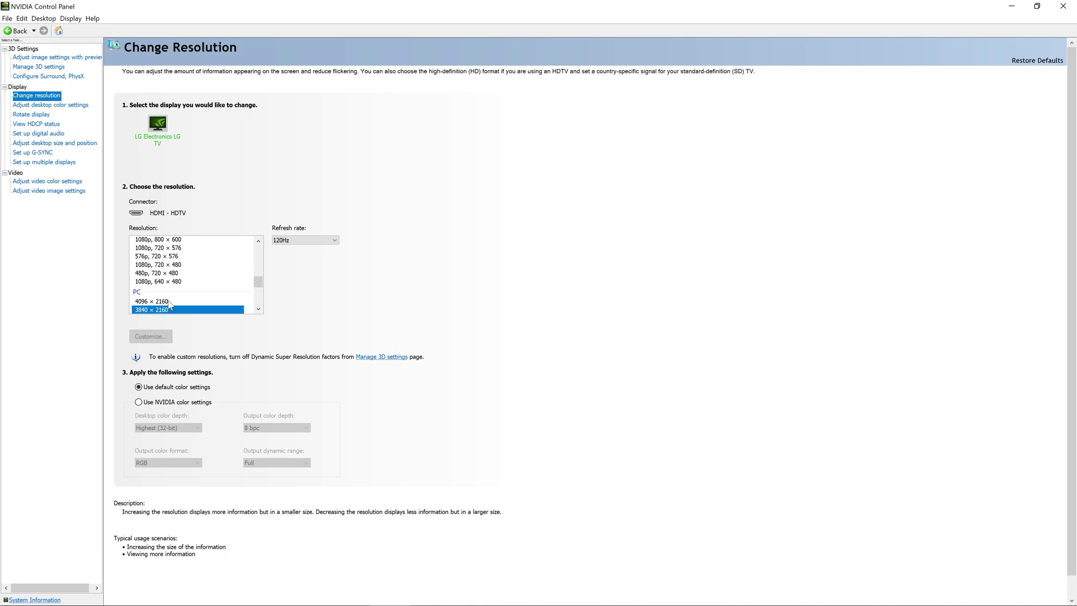
{"action": "left_click_drag", "start_coordinate": [258, 284], "coordinate": [258, 250]}
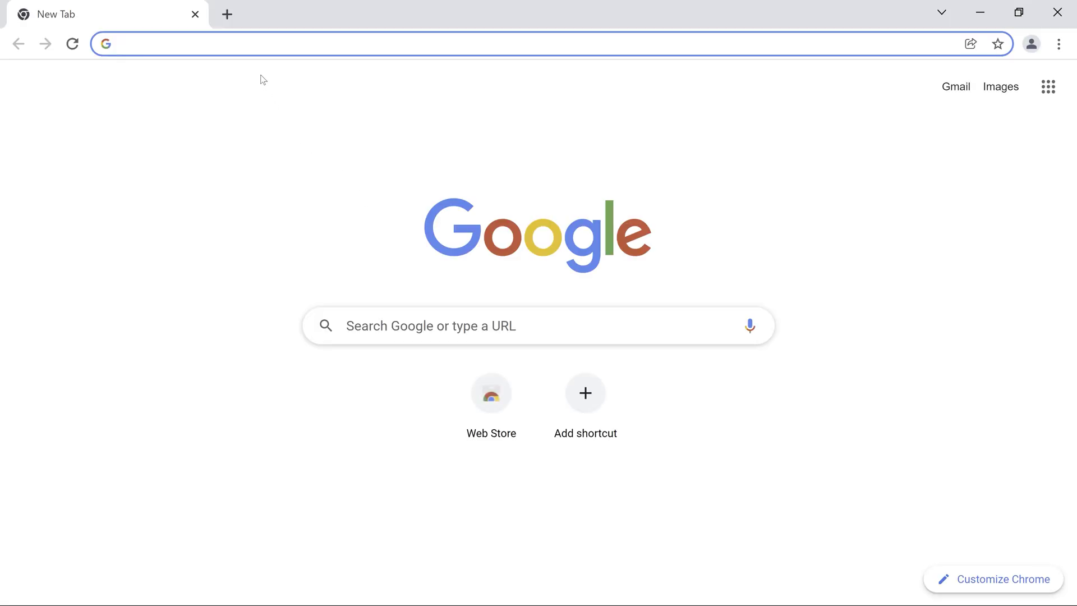
Search 'cru custom resolution' and open the Custom Resolution Utility forum thread
{"action": "type", "text": "cru c"}
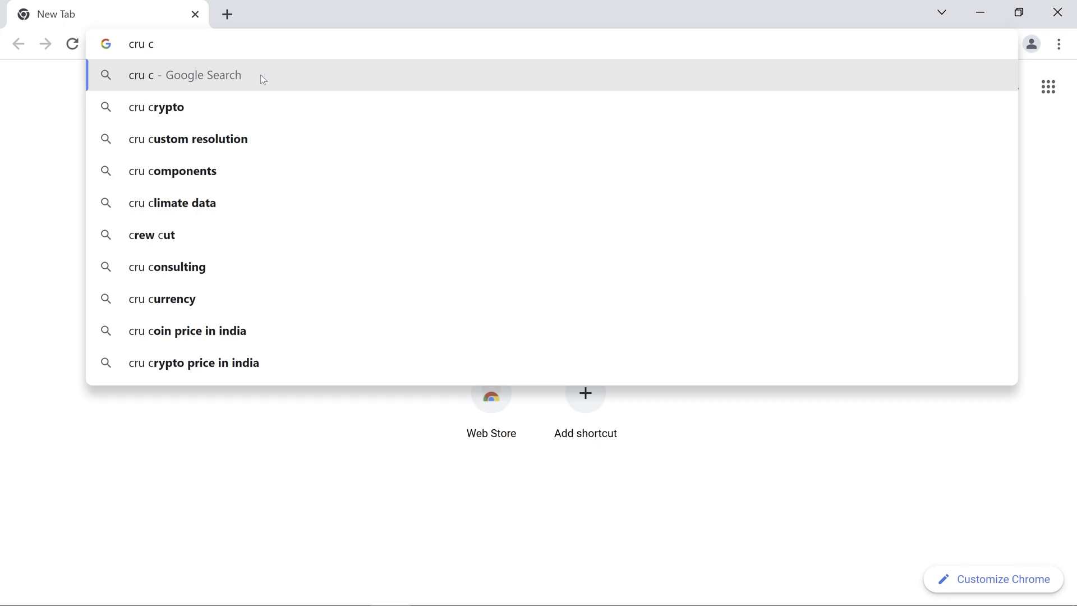
{"action": "key", "text": "Down"}
{"action": "key", "text": "Down"}
{"action": "key", "text": "Return"}
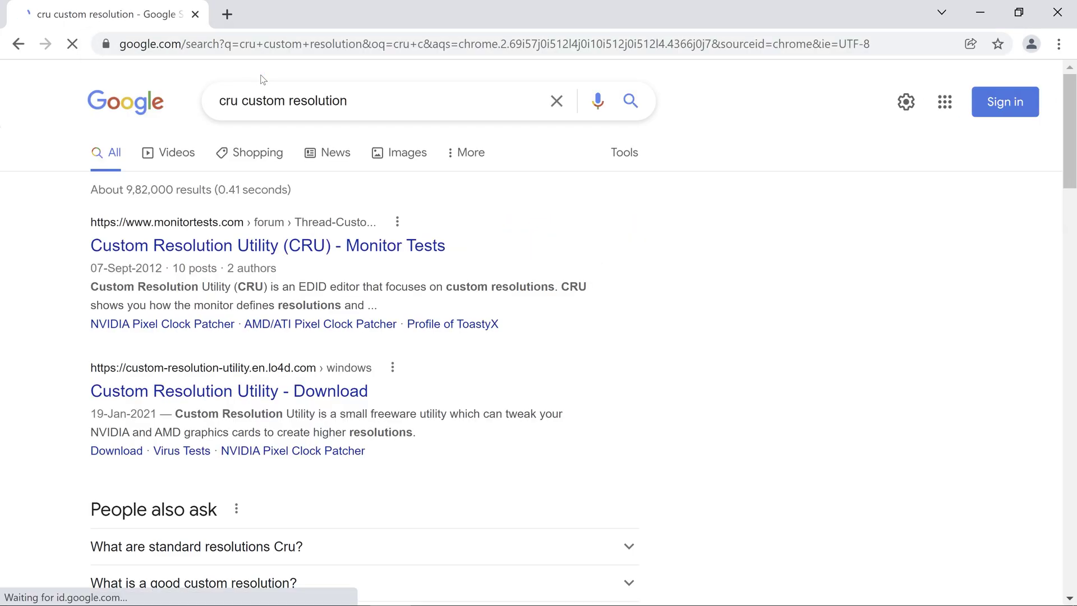
{"action": "left_click", "coordinate": [325, 246]}
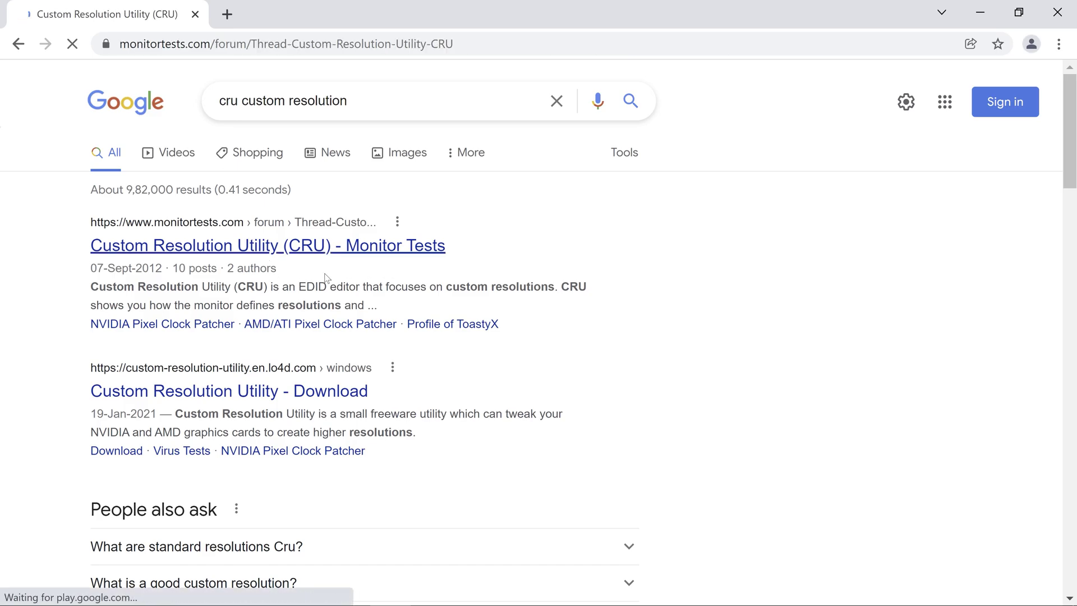
Download the cru-1.5.1.zip archive from the thread and close Chrome
{"action": "scroll", "coordinate": [326, 277], "scroll_direction": "down", "scroll_amount": 3}
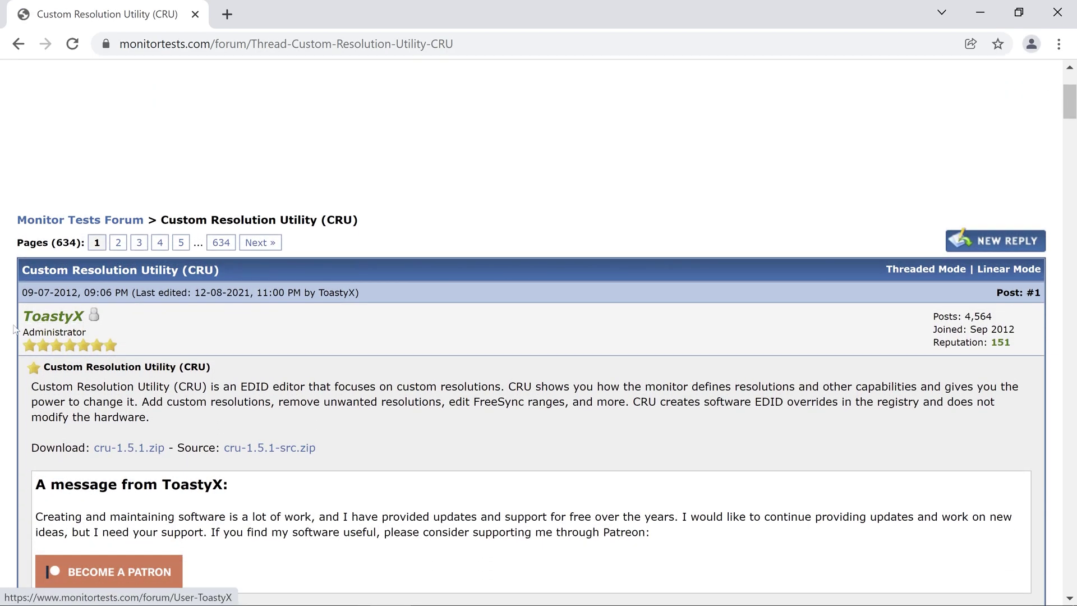
{"action": "scroll", "coordinate": [239, 327], "scroll_direction": "down", "scroll_amount": 3}
{"action": "scroll", "coordinate": [278, 313], "scroll_direction": "down", "scroll_amount": 2}
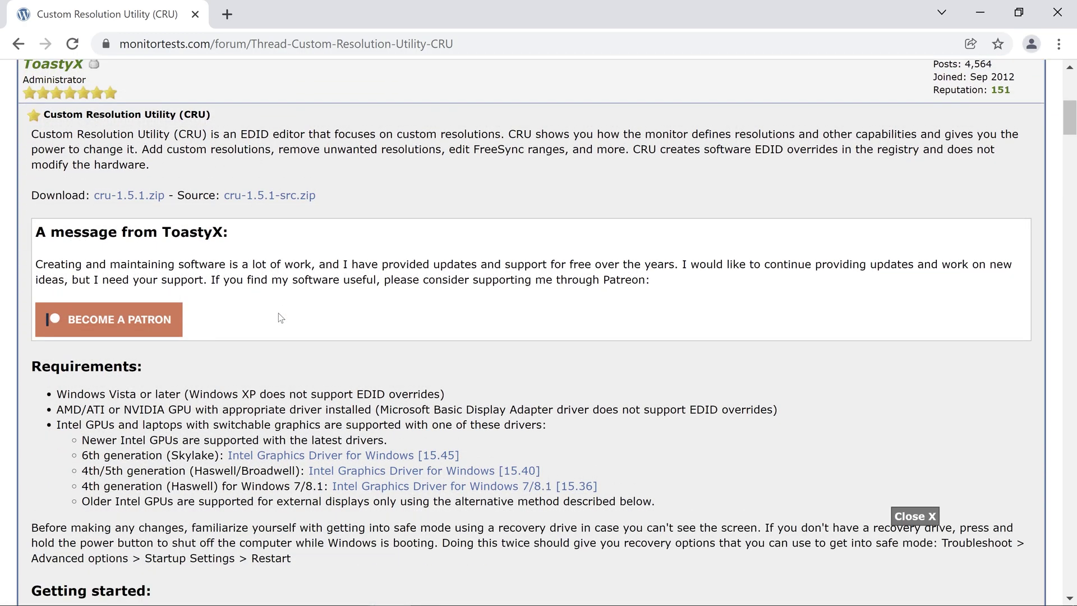
{"action": "scroll", "coordinate": [331, 345], "scroll_direction": "up", "scroll_amount": 6}
{"action": "scroll", "coordinate": [331, 345], "scroll_direction": "down", "scroll_amount": 1}
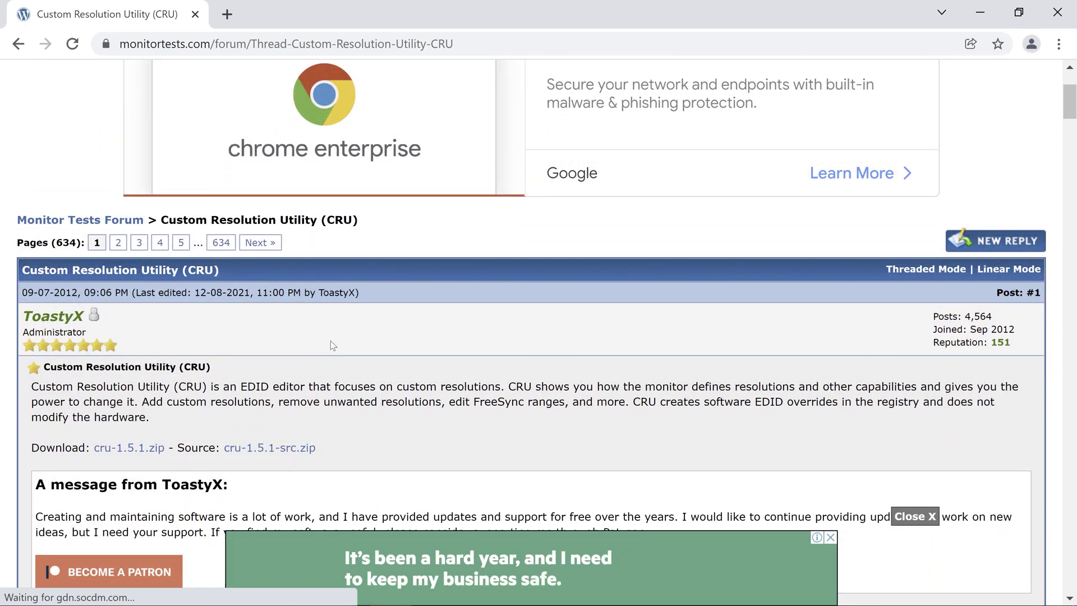
{"action": "left_click", "coordinate": [141, 447]}
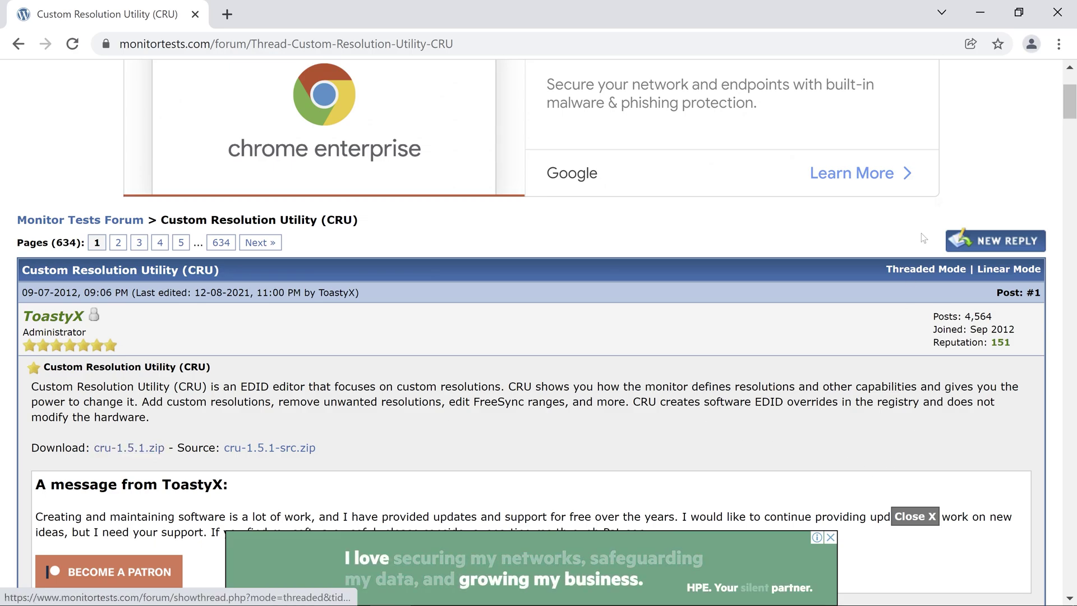
{"action": "left_click", "coordinate": [1071, 5]}
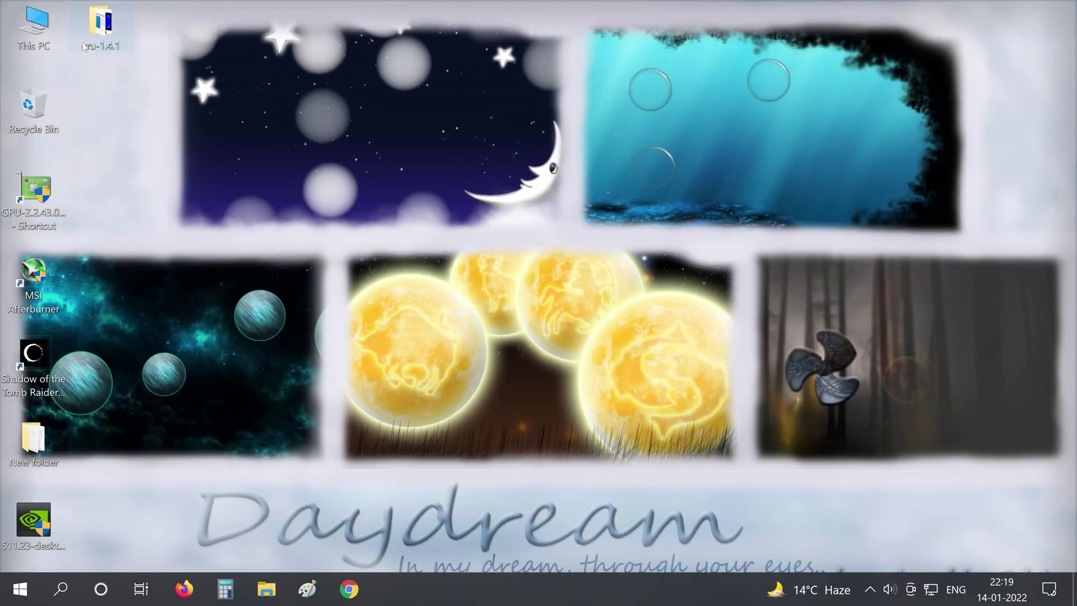
Open the cru-1.4.1 folder maximised and run CRU.exe from it
{"action": "double_click", "coordinate": [107, 25]}
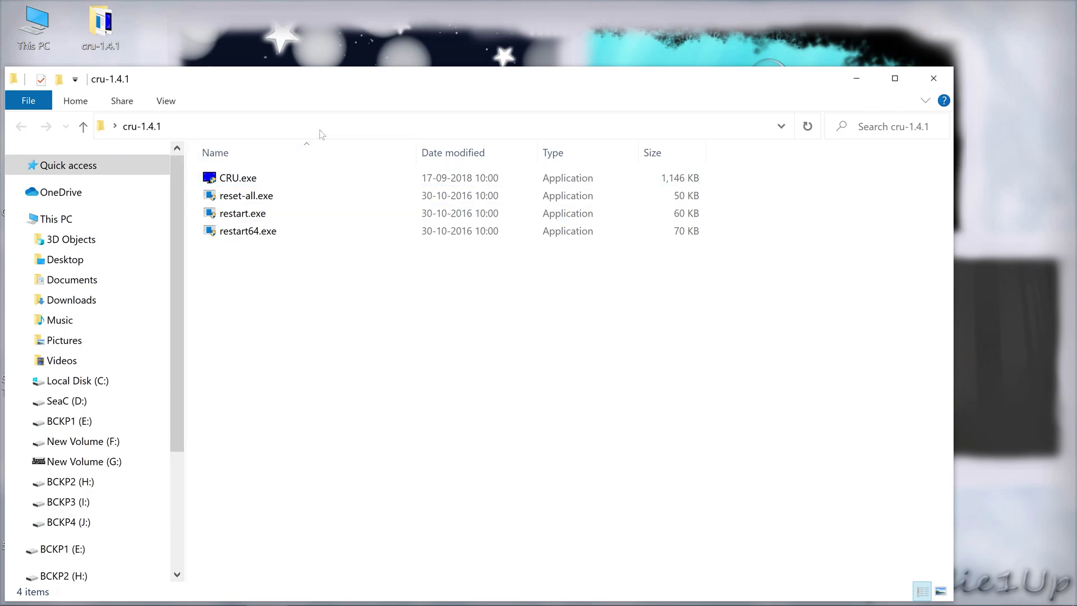
{"action": "double_click", "coordinate": [341, 91]}
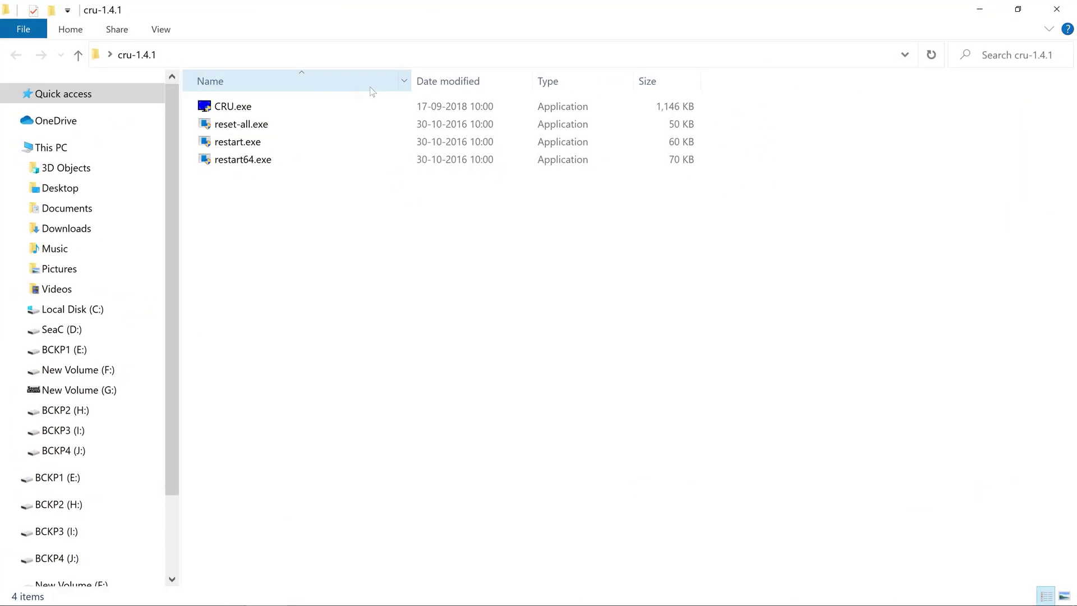
{"action": "double_click", "coordinate": [255, 107]}
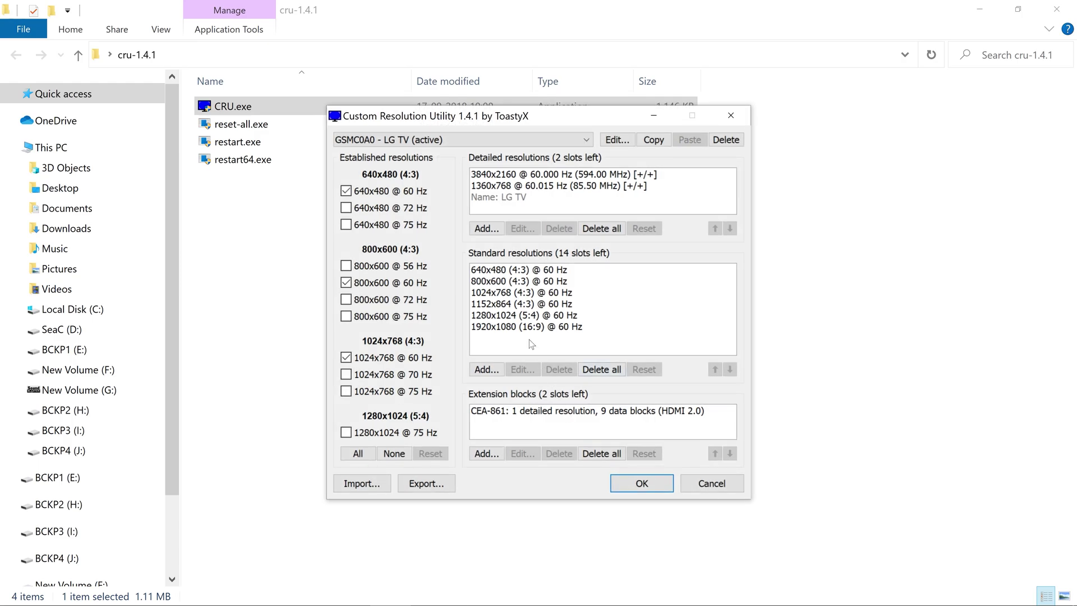
Delete the 3840x2160 detailed resolutions and all HDMI support resolutions
{"action": "left_click", "coordinate": [518, 174]}
{"action": "left_click", "coordinate": [572, 230]}
{"action": "left_click", "coordinate": [572, 230]}
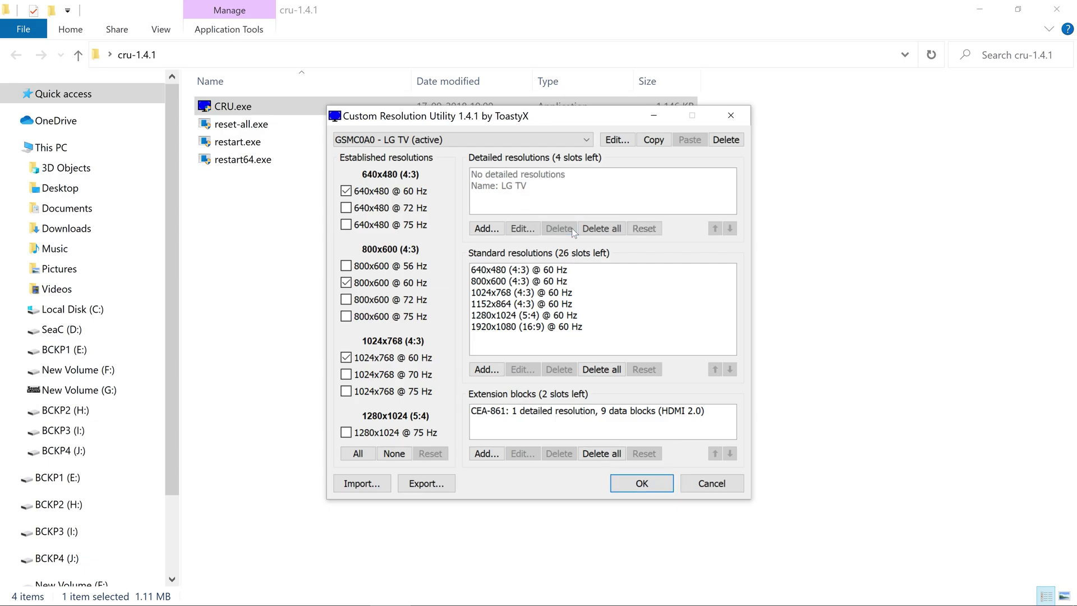
{"action": "left_click", "coordinate": [539, 270]}
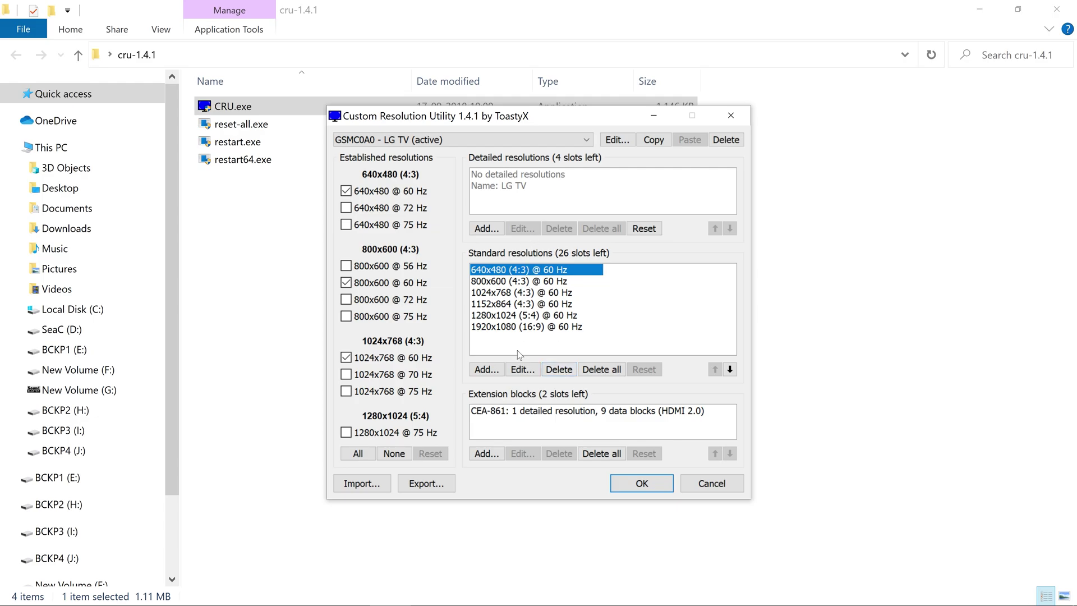
{"action": "double_click", "coordinate": [542, 412]}
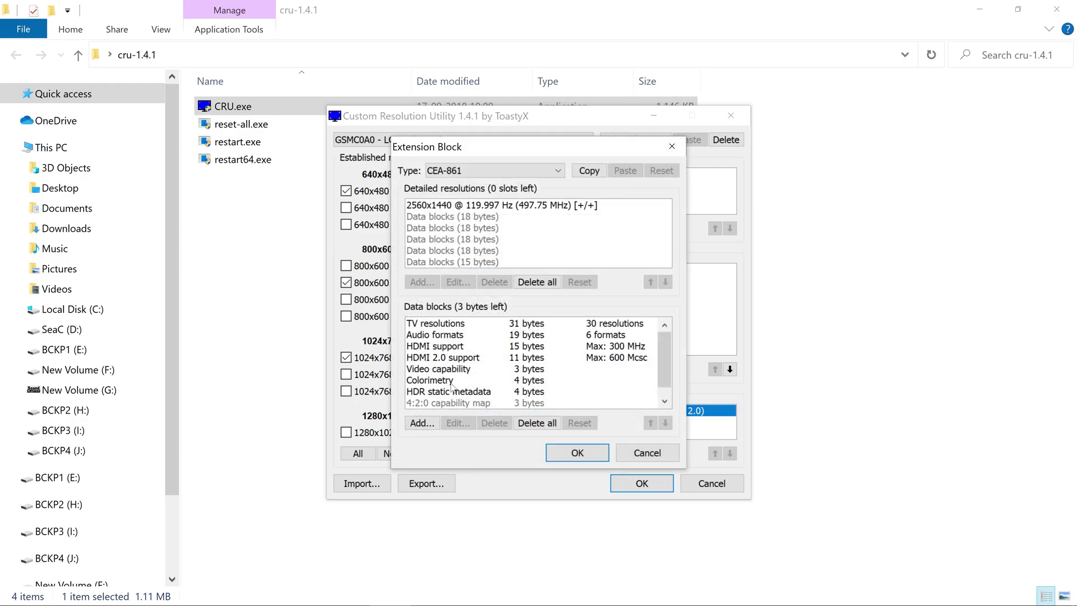
{"action": "double_click", "coordinate": [442, 349]}
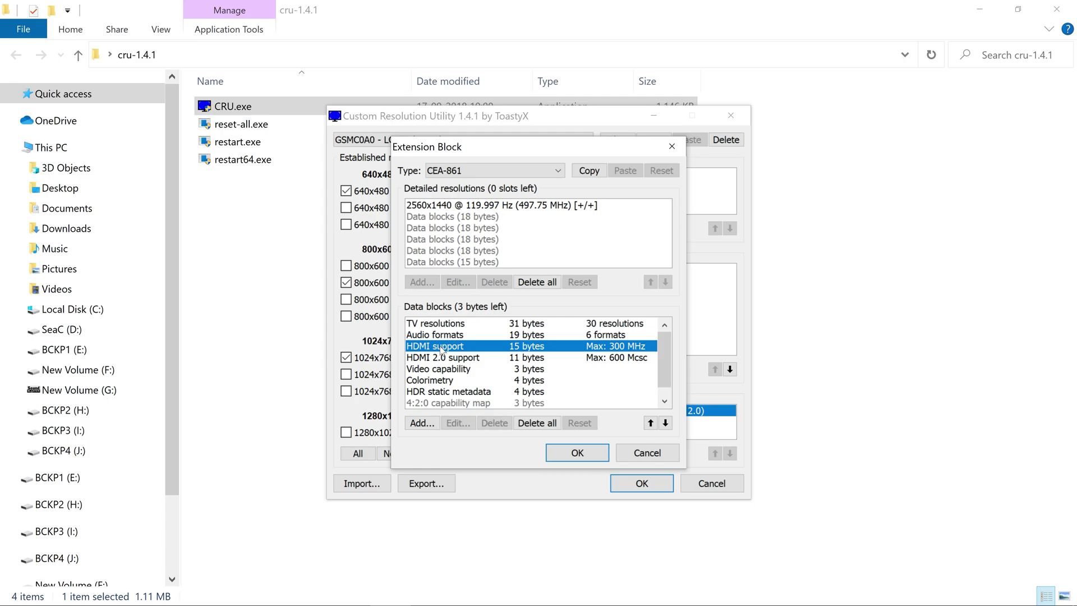
{"action": "left_click", "coordinate": [469, 433]}
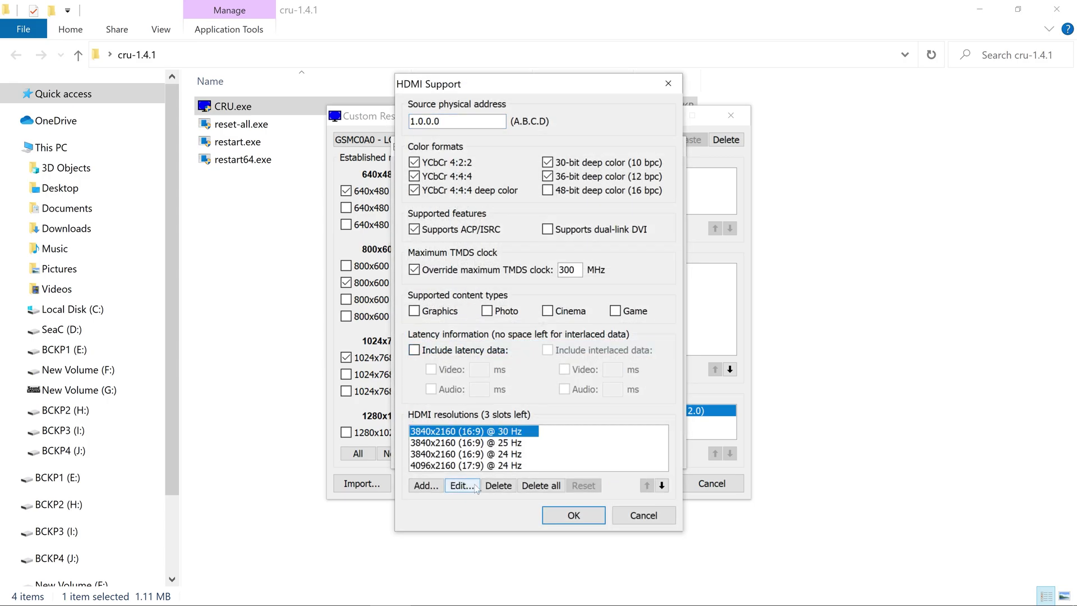
{"action": "left_click", "coordinate": [540, 485]}
{"action": "left_click", "coordinate": [575, 515]}
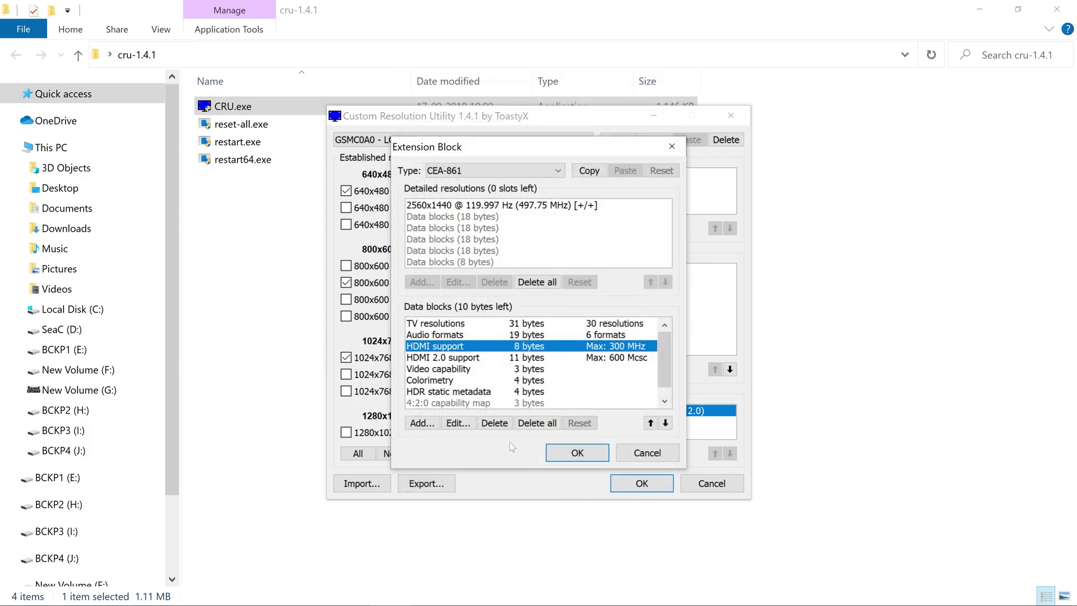
Trim the TV resolutions to just 1920x1080 at 60, 50, 120 and 100 Hz
{"action": "left_click", "coordinate": [449, 325]}
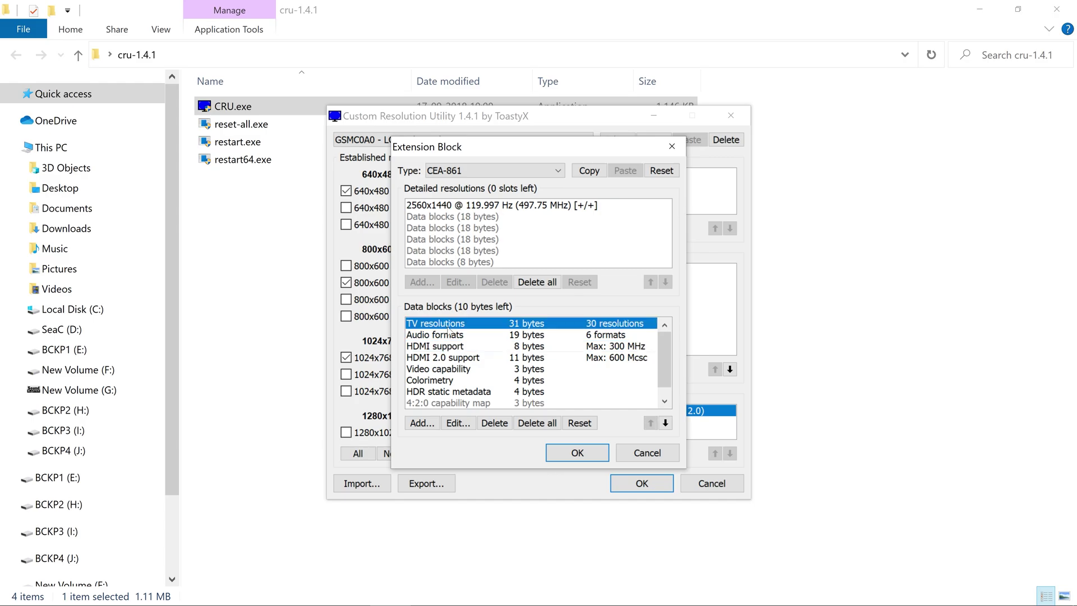
{"action": "double_click", "coordinate": [469, 325]}
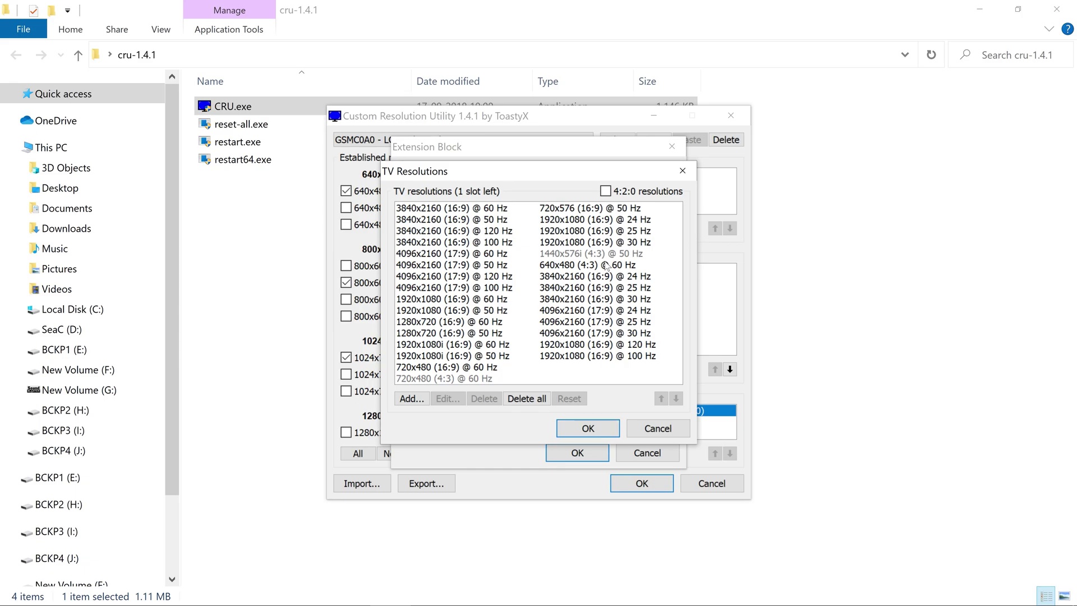
{"action": "left_click", "coordinate": [441, 299]}
{"action": "left_click", "coordinate": [435, 208]}
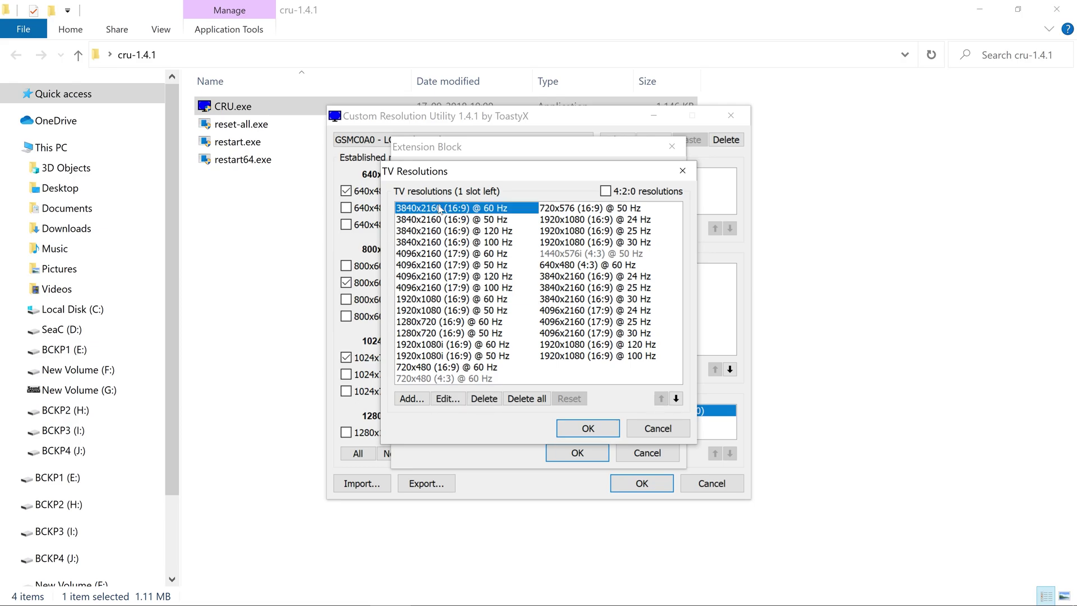
{"action": "left_click", "coordinate": [487, 399]}
{"action": "left_click", "coordinate": [487, 399]}
{"action": "left_click", "coordinate": [488, 400]}
{"action": "left_click", "coordinate": [488, 400]}
{"action": "left_click", "coordinate": [488, 399]}
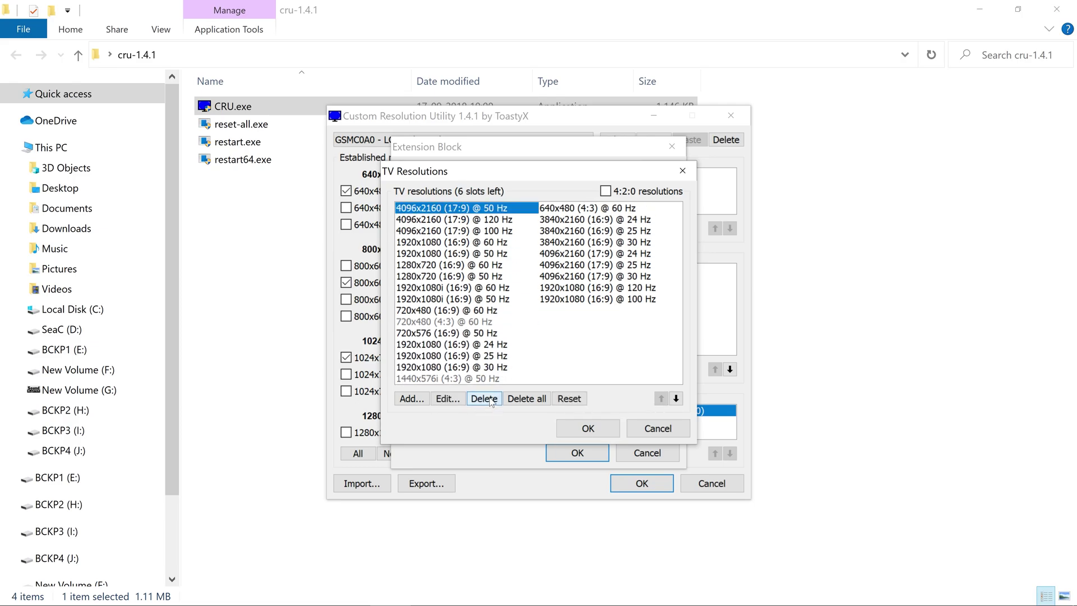
{"action": "left_click", "coordinate": [488, 399]}
{"action": "left_click", "coordinate": [488, 399]}
{"action": "left_click", "coordinate": [488, 399]}
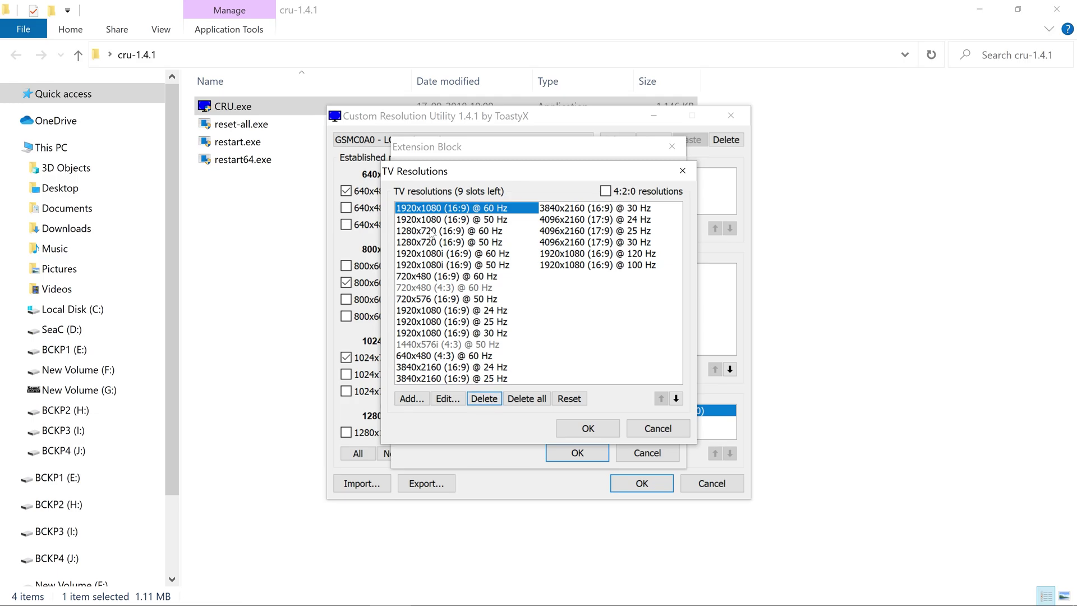
{"action": "left_click", "coordinate": [431, 230]}
{"action": "double_click", "coordinate": [488, 398]}
{"action": "double_click", "coordinate": [488, 399]}
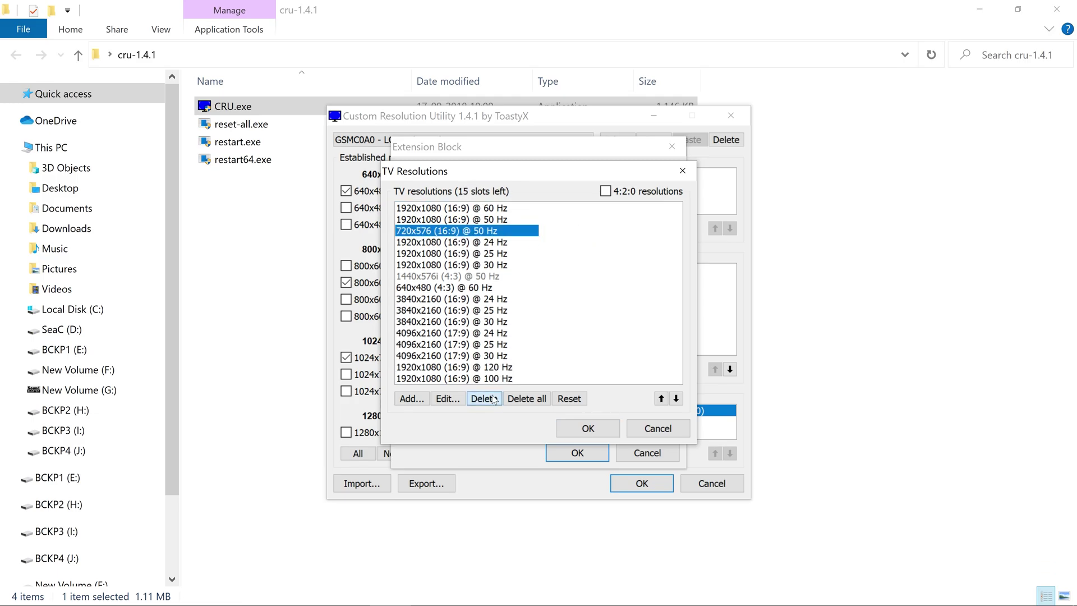
{"action": "double_click", "coordinate": [488, 399]}
{"action": "double_click", "coordinate": [488, 399]}
{"action": "triple_click", "coordinate": [488, 399]}
{"action": "double_click", "coordinate": [488, 399]}
{"action": "triple_click", "coordinate": [488, 399]}
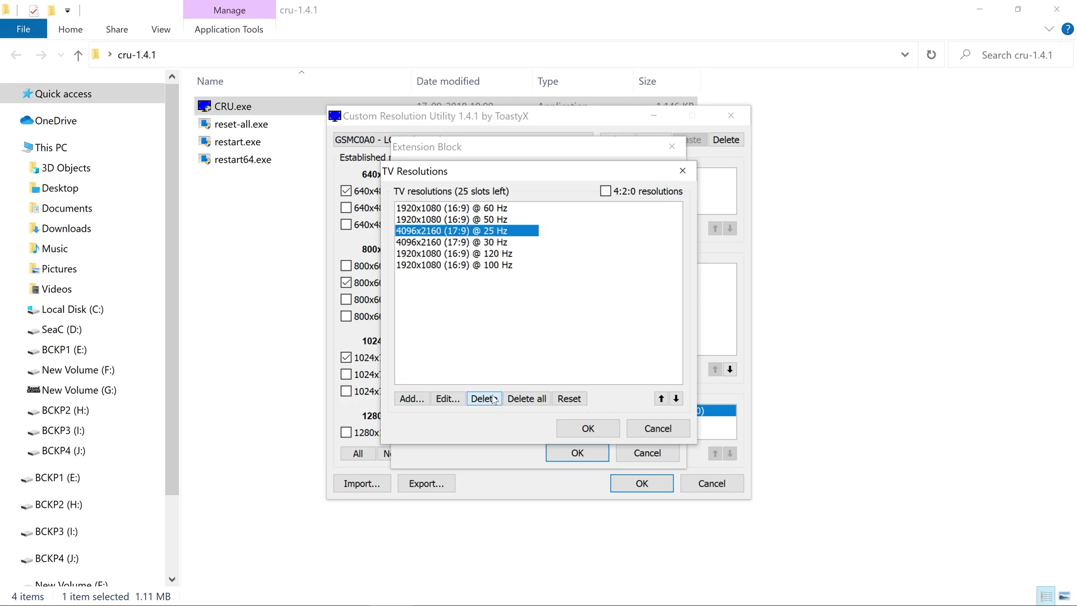
{"action": "left_click", "coordinate": [488, 399]}
{"action": "left_click", "coordinate": [488, 398]}
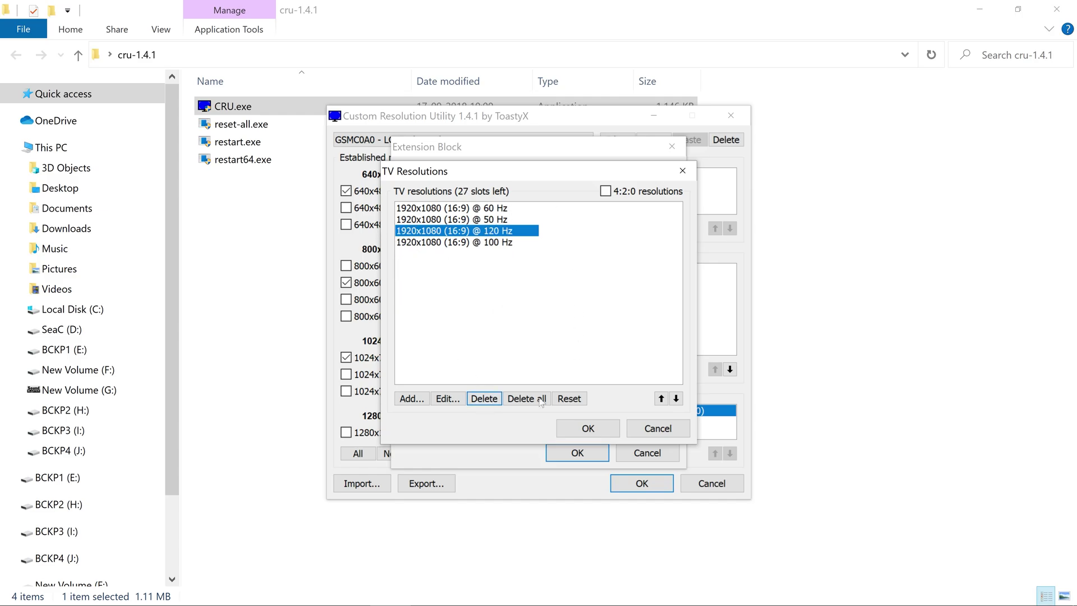
{"action": "left_click", "coordinate": [597, 427]}
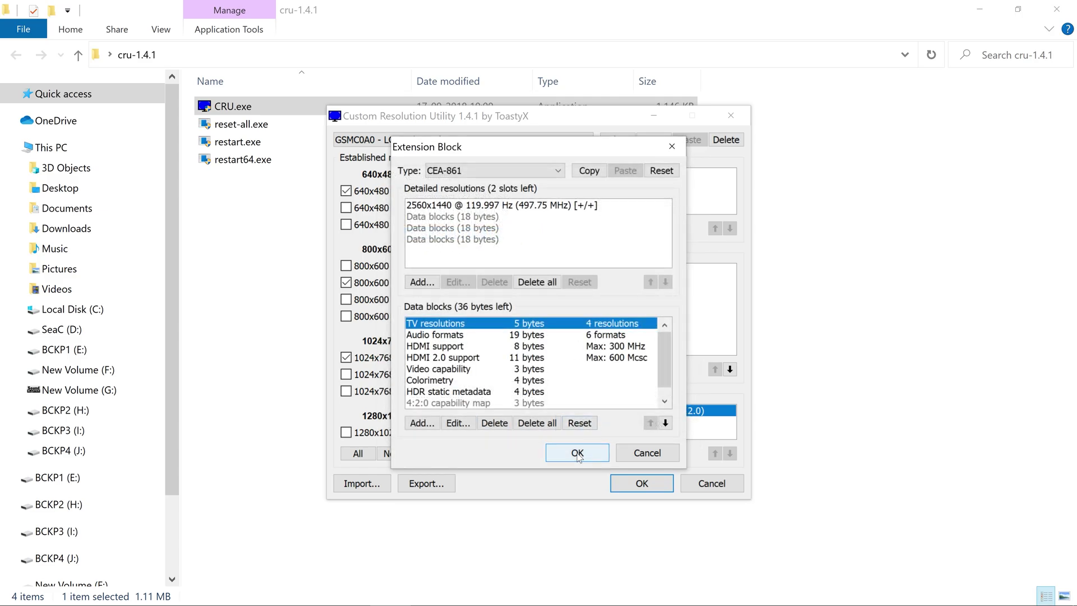
Delete the 2560x1440 @ 119.997 Hz detailed resolution and save all changes
{"action": "left_click", "coordinate": [503, 206]}
{"action": "left_click", "coordinate": [494, 282]}
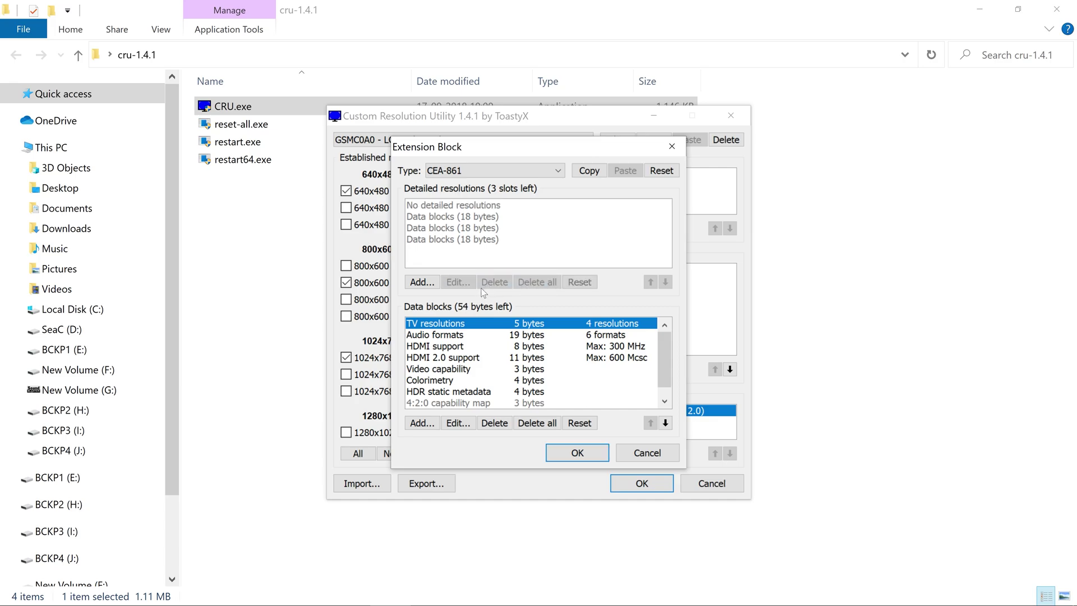
{"action": "left_click", "coordinate": [578, 453]}
{"action": "left_click", "coordinate": [643, 482]}
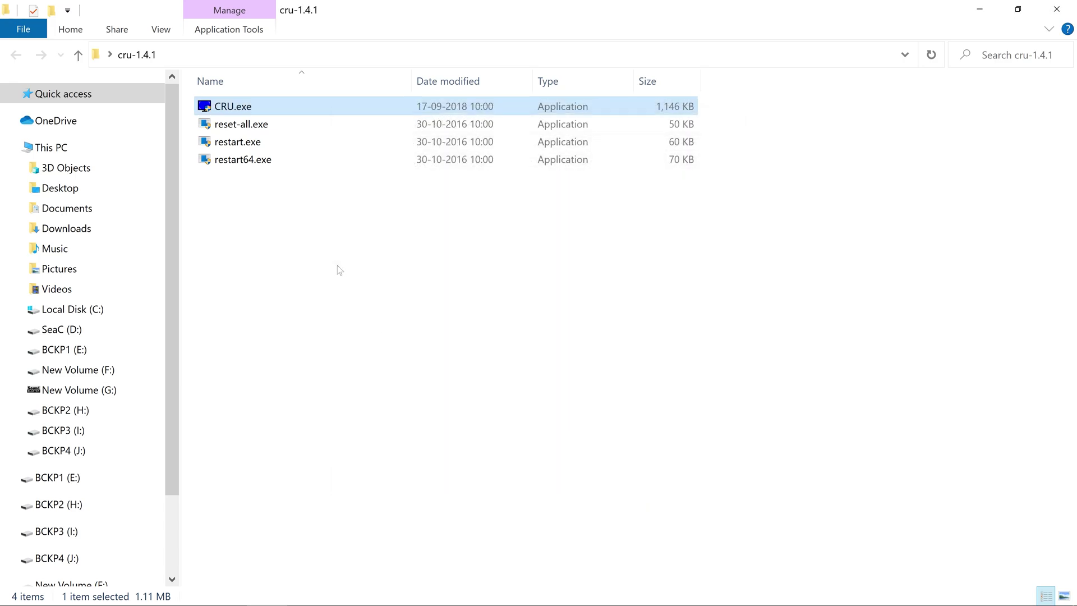
Restart the driver, then confirm 1080p offers 2880 × 1620 and 2560 × 1440 DL modes, cancelling
{"action": "double_click", "coordinate": [242, 163]}
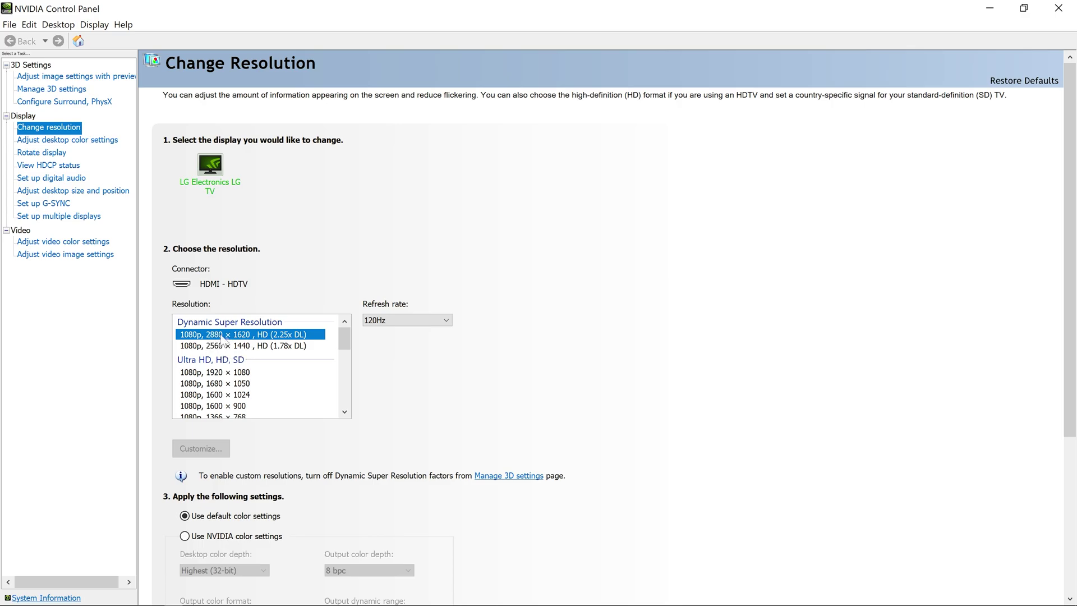
{"action": "mouse_move", "coordinate": [343, 340]}
{"action": "left_mouse_down"}
{"action": "mouse_move", "coordinate": [340, 387]}
{"action": "mouse_move", "coordinate": [343, 340]}
{"action": "left_mouse_up"}
{"action": "left_click", "coordinate": [219, 362]}
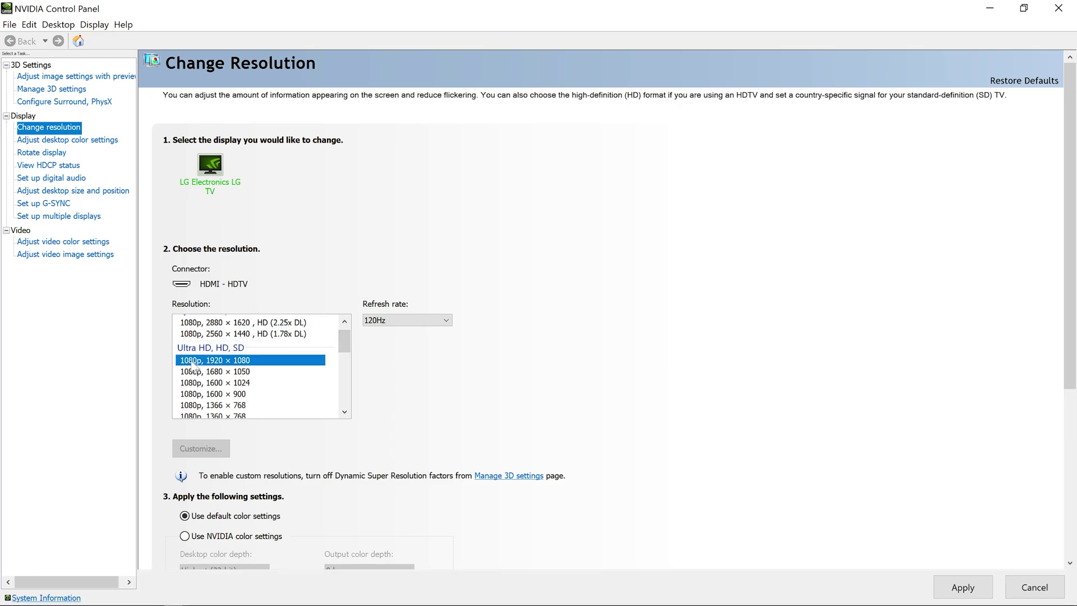
{"action": "scroll", "coordinate": [345, 339], "scroll_direction": "up", "scroll_amount": 1}
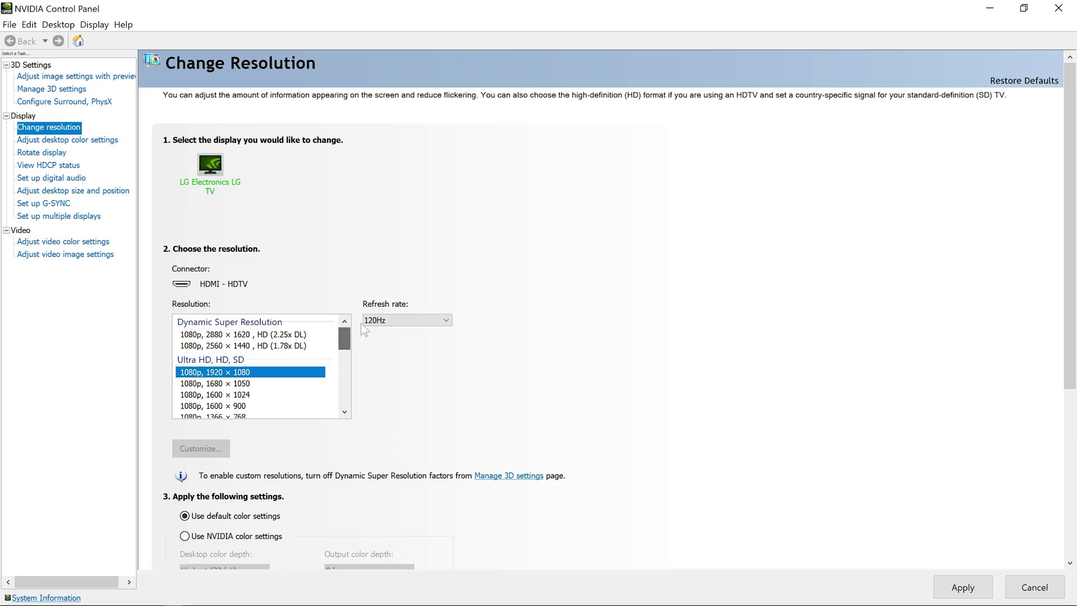
{"action": "left_click", "coordinate": [274, 335]}
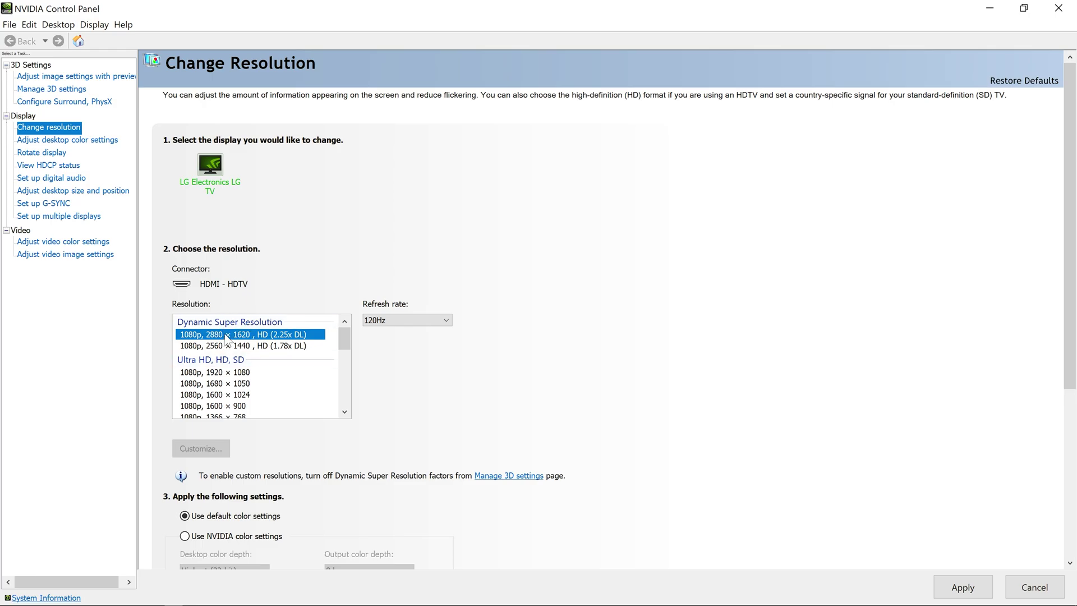
{"action": "left_click", "coordinate": [252, 347]}
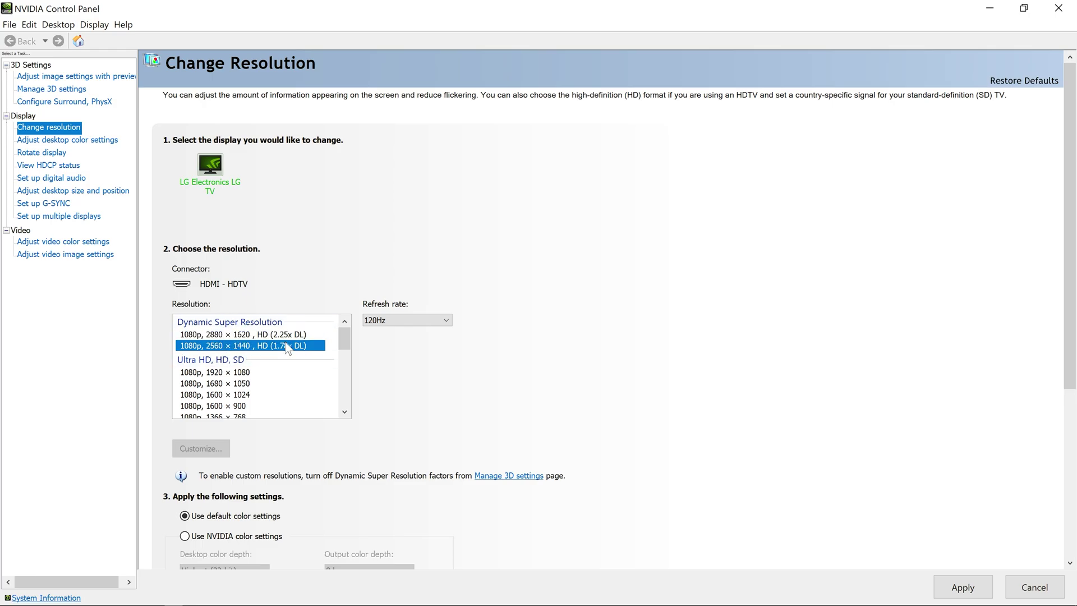
{"action": "left_click", "coordinate": [1030, 588]}
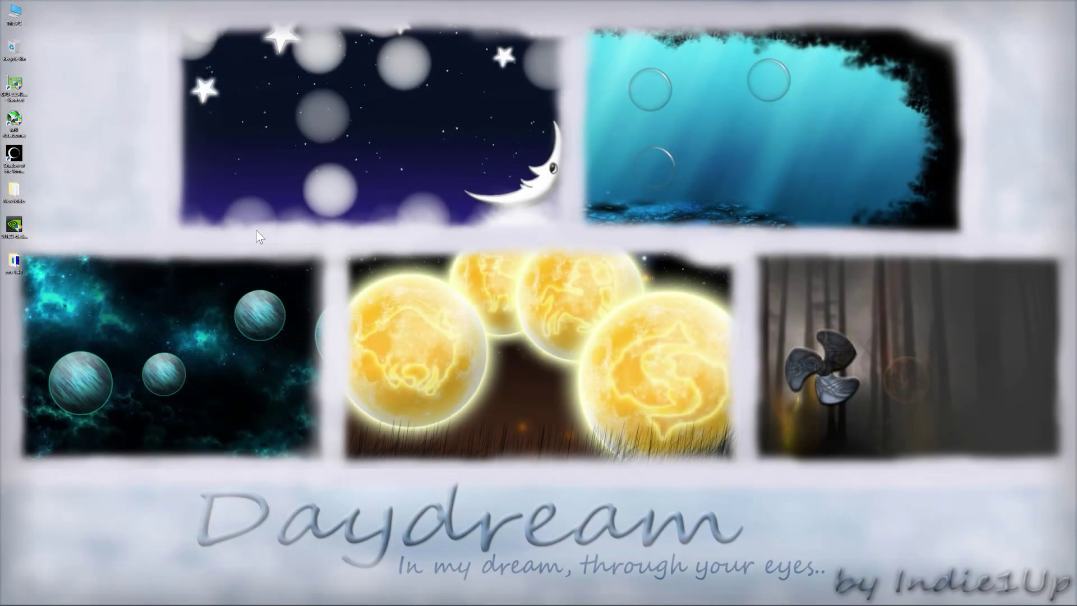
Confirm a 2880 × 1620 desktop in Windows display settings, then launch Shadow of the Tomb Raider
{"action": "right_click", "coordinate": [257, 231]}
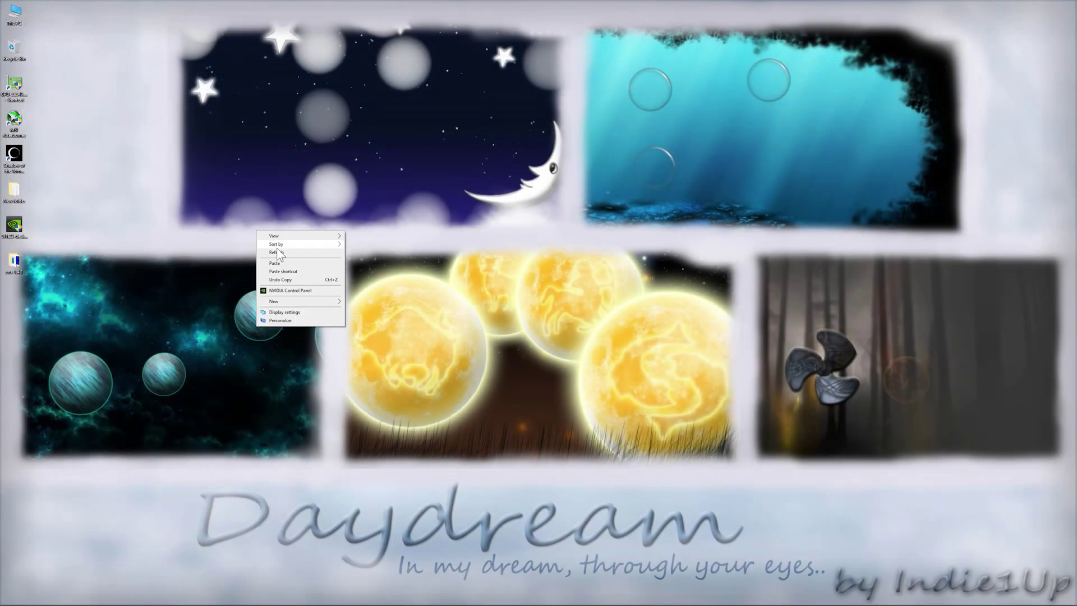
{"action": "left_click", "coordinate": [363, 231]}
{"action": "right_click", "coordinate": [363, 231]}
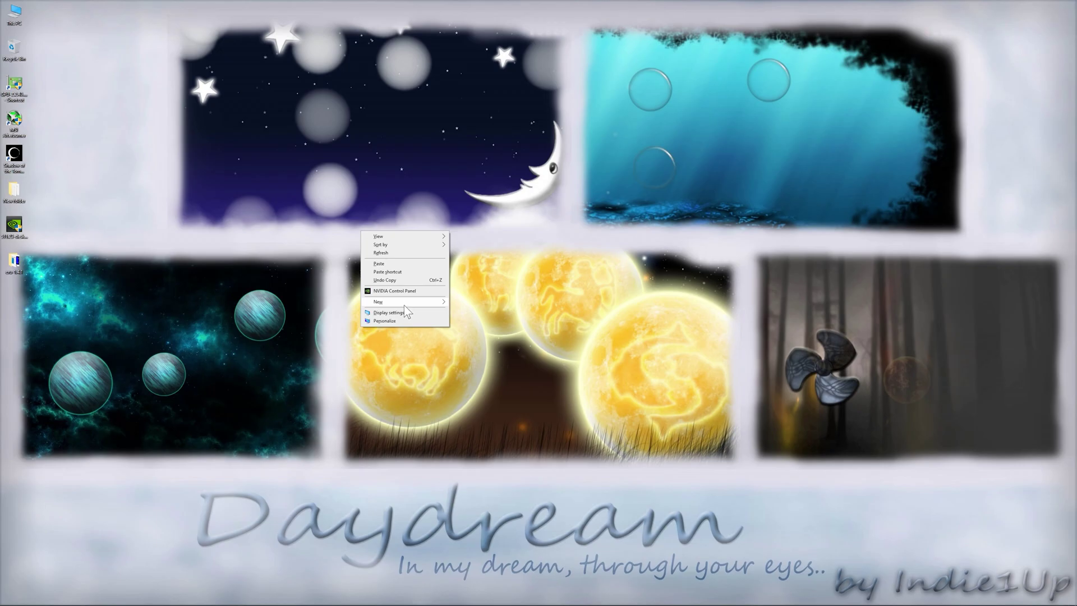
{"action": "left_click", "coordinate": [403, 312]}
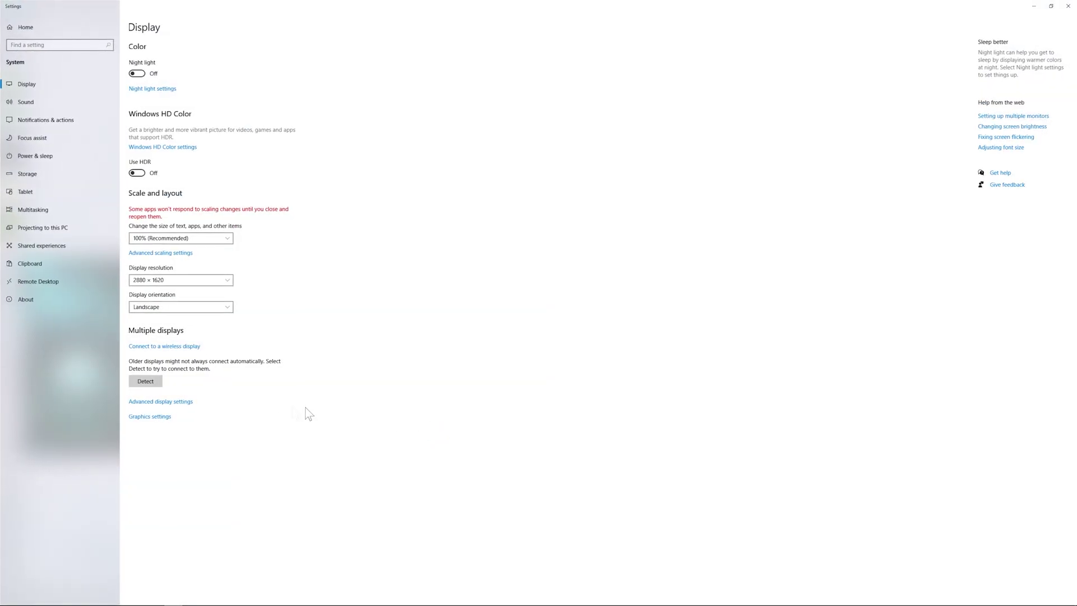
{"action": "left_click", "coordinate": [147, 401]}
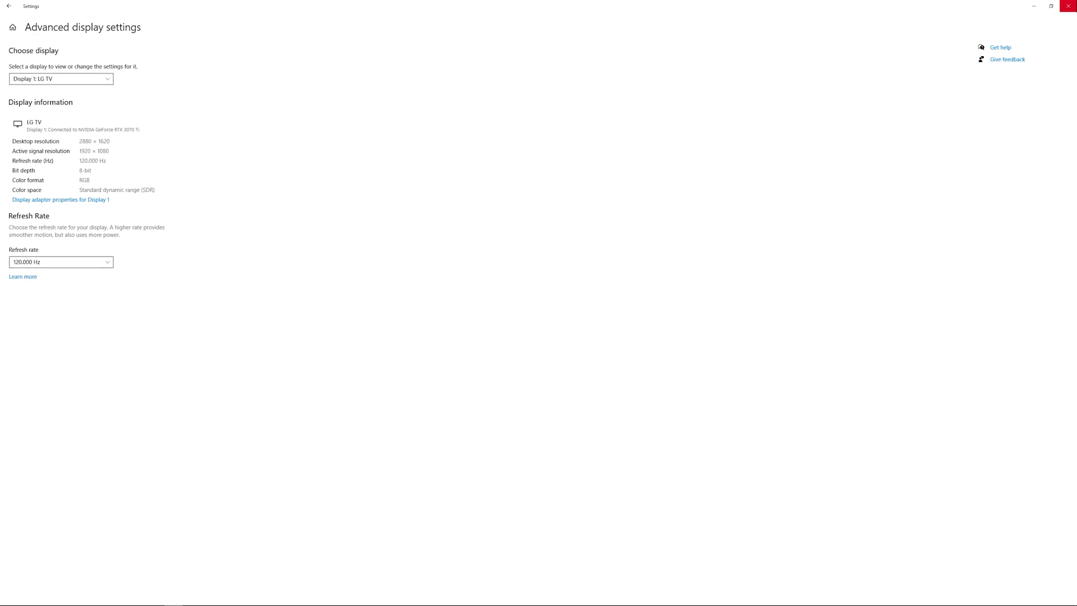
{"action": "left_click", "coordinate": [1068, 6]}
{"action": "double_click", "coordinate": [23, 160]}
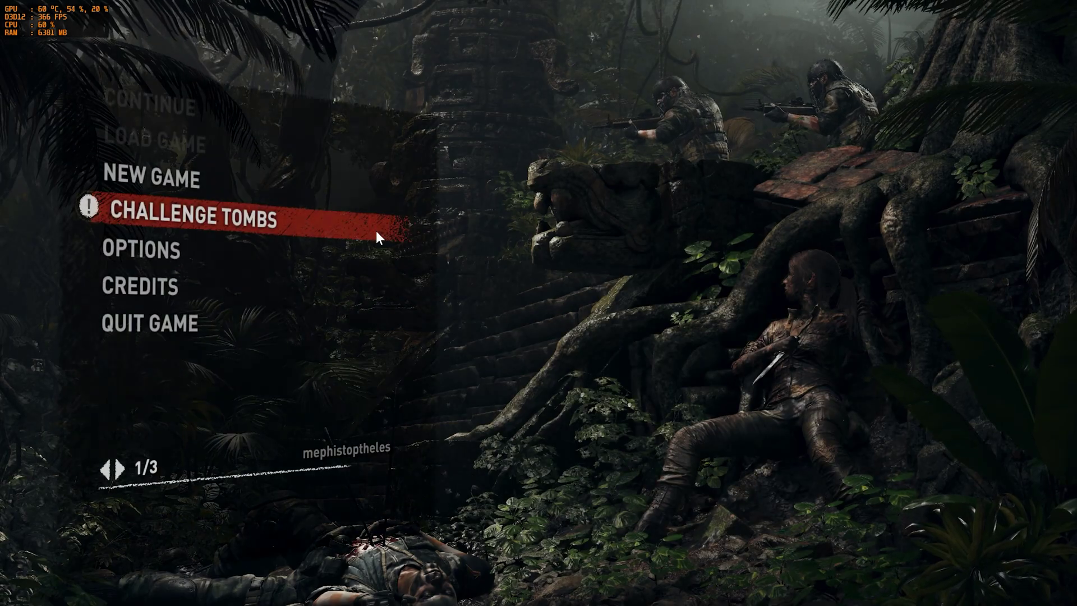
Set Resolution to 2880 x 1620 in Display and Graphics options, apply and keep it
{"action": "left_click", "coordinate": [197, 255]}
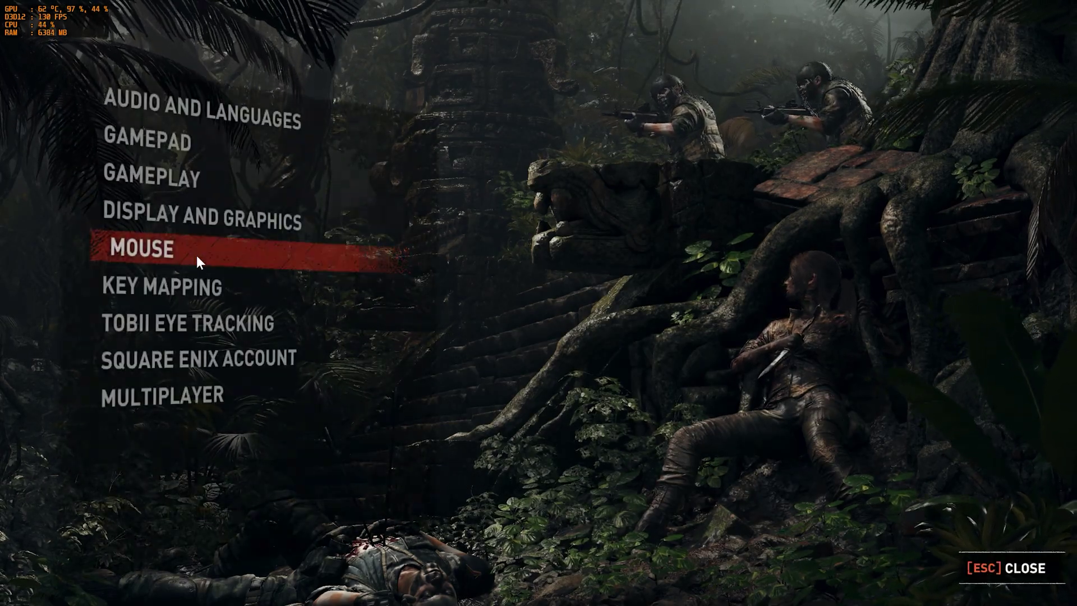
{"action": "left_click", "coordinate": [207, 221]}
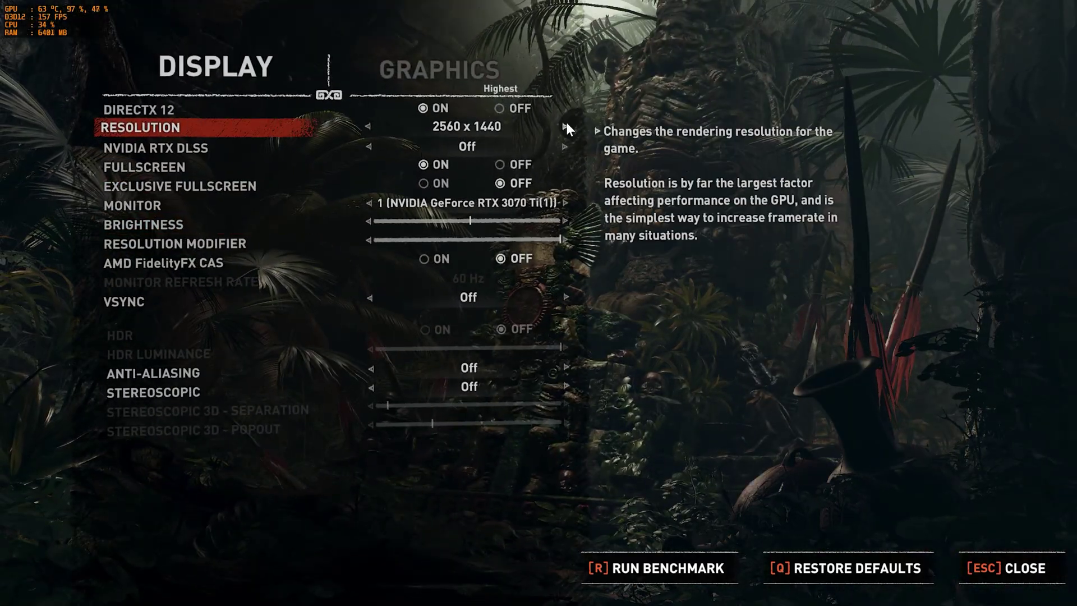
{"action": "left_click", "coordinate": [565, 127]}
{"action": "left_click", "coordinate": [565, 127]}
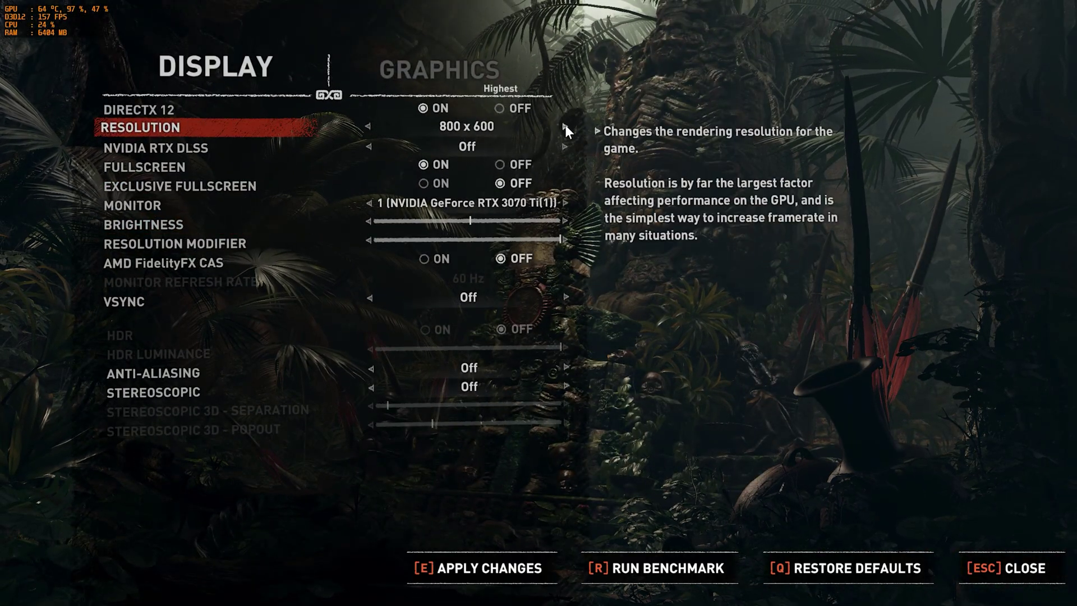
{"action": "left_click", "coordinate": [368, 127]}
{"action": "left_click", "coordinate": [368, 126]}
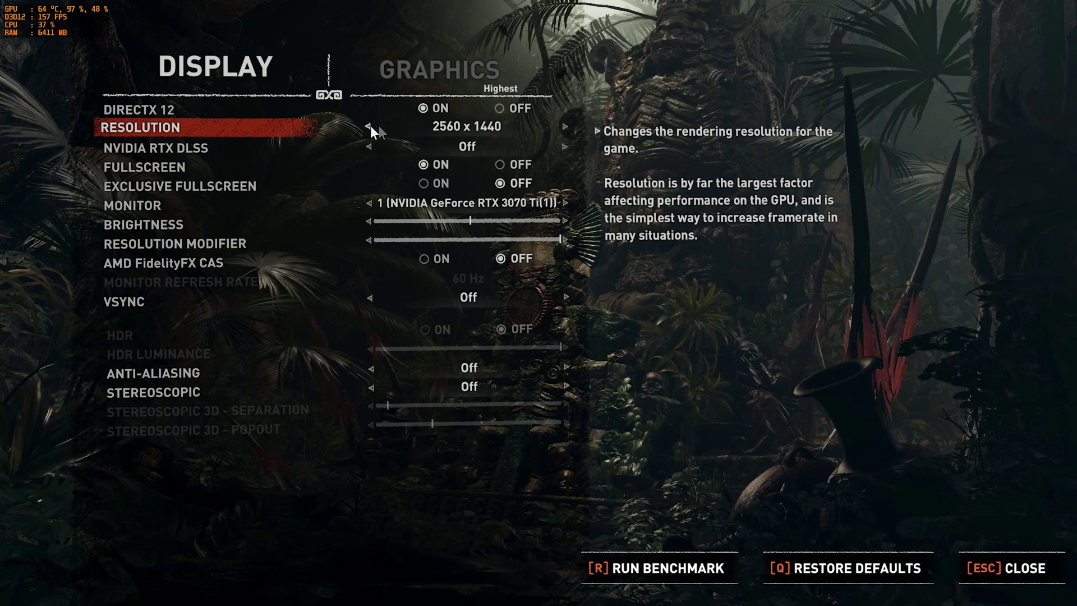
{"action": "left_click", "coordinate": [565, 127]}
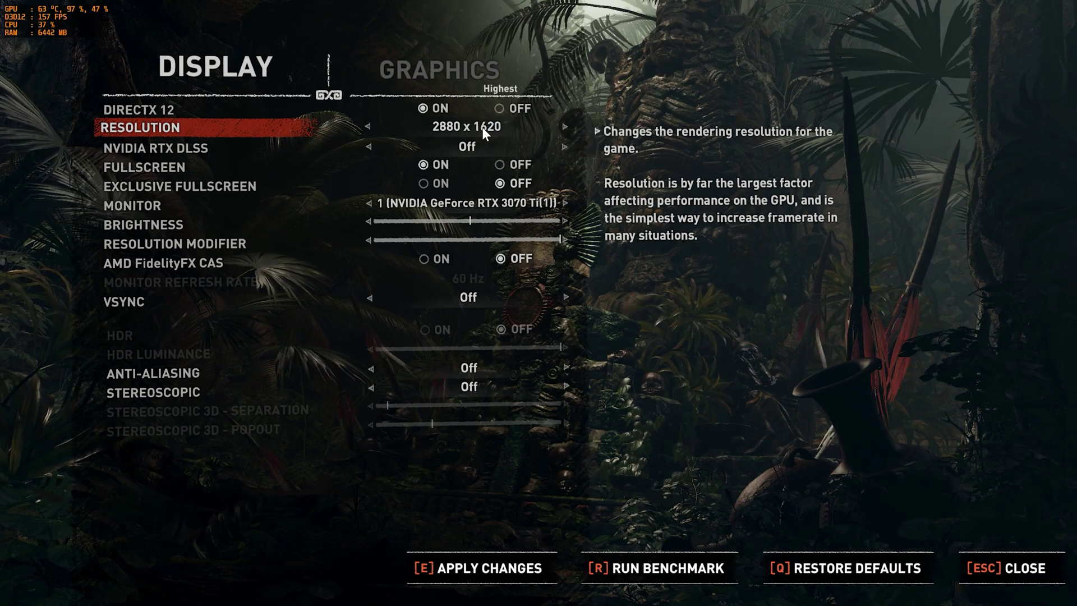
{"action": "key", "text": "e"}
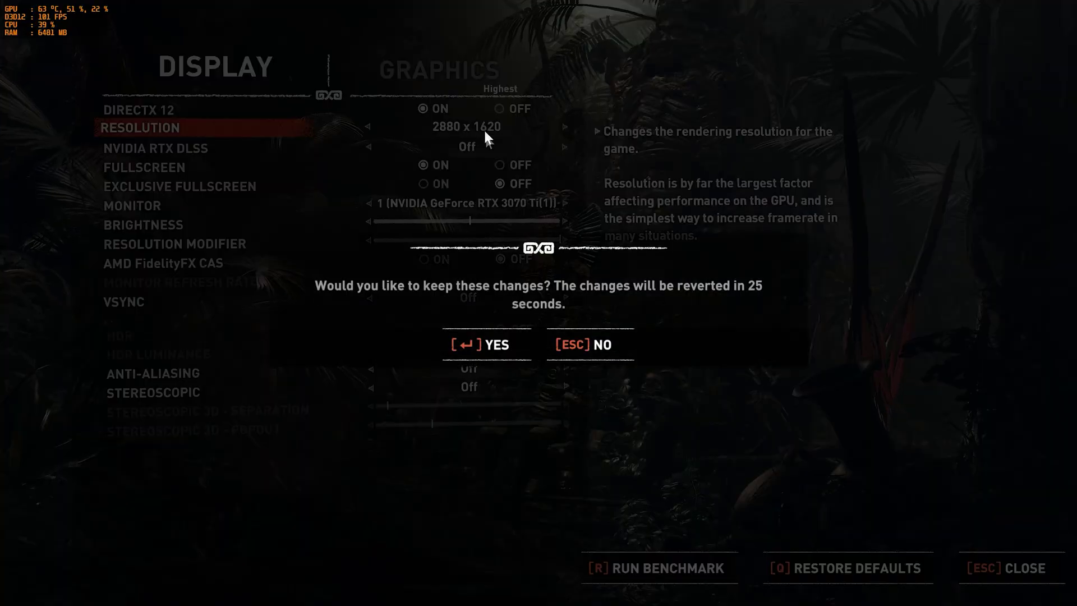
{"action": "left_click", "coordinate": [490, 345]}
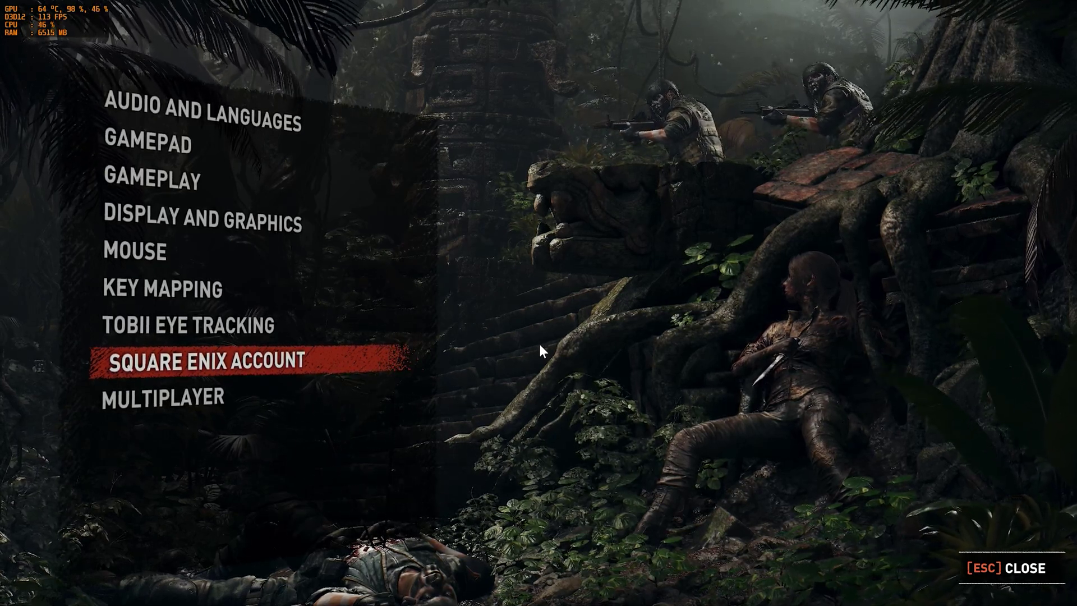
Lower Resolution to 1920 x 1080 in Display and Graphics, apply, keep it and exit
{"action": "left_click", "coordinate": [312, 227]}
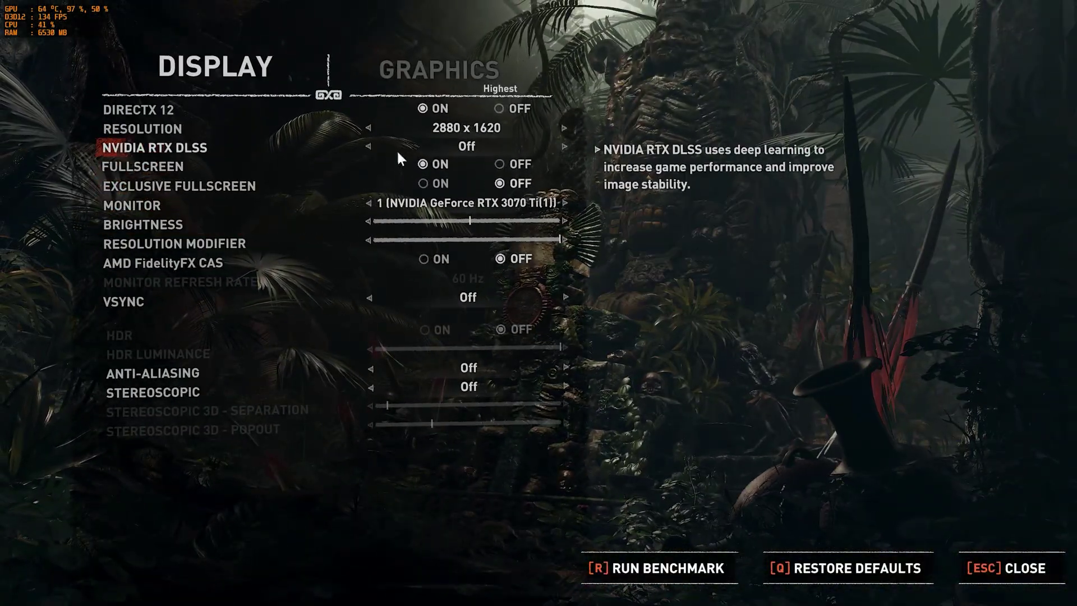
{"action": "left_click", "coordinate": [368, 127]}
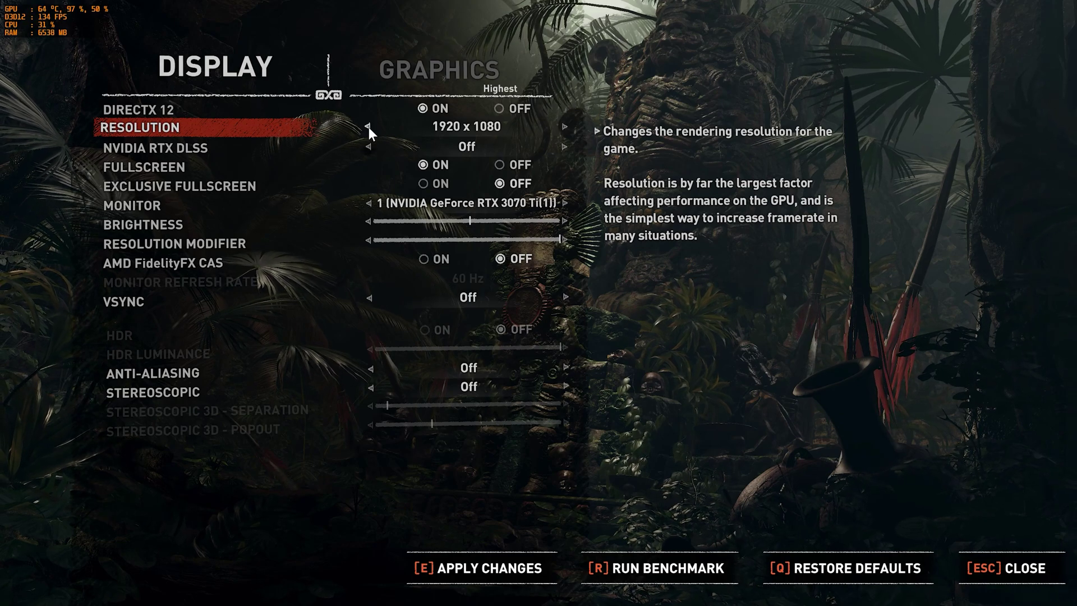
{"action": "key", "text": "e"}
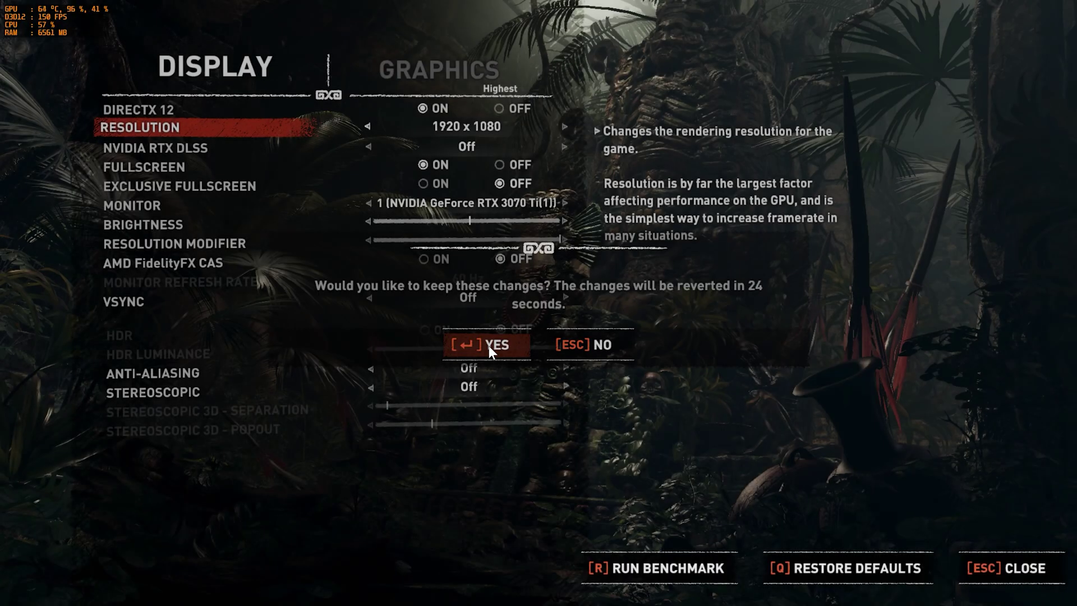
{"action": "left_click", "coordinate": [489, 346]}
{"action": "key", "text": "Escape"}
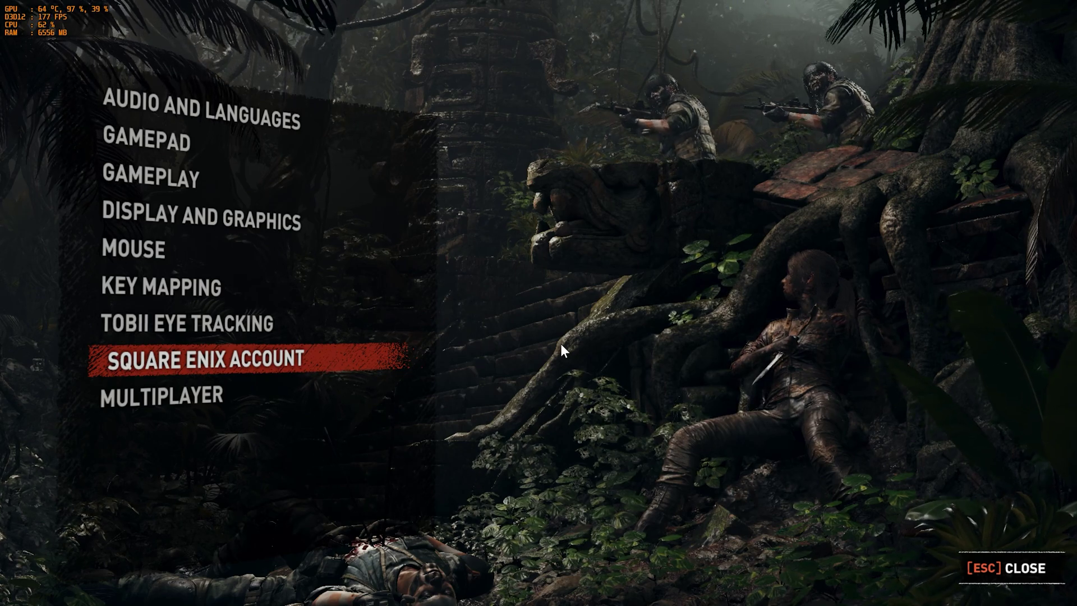
Leave the game for the desktop and open the cru-1.4.1 folder
{"action": "key", "text": "alt+Tab"}
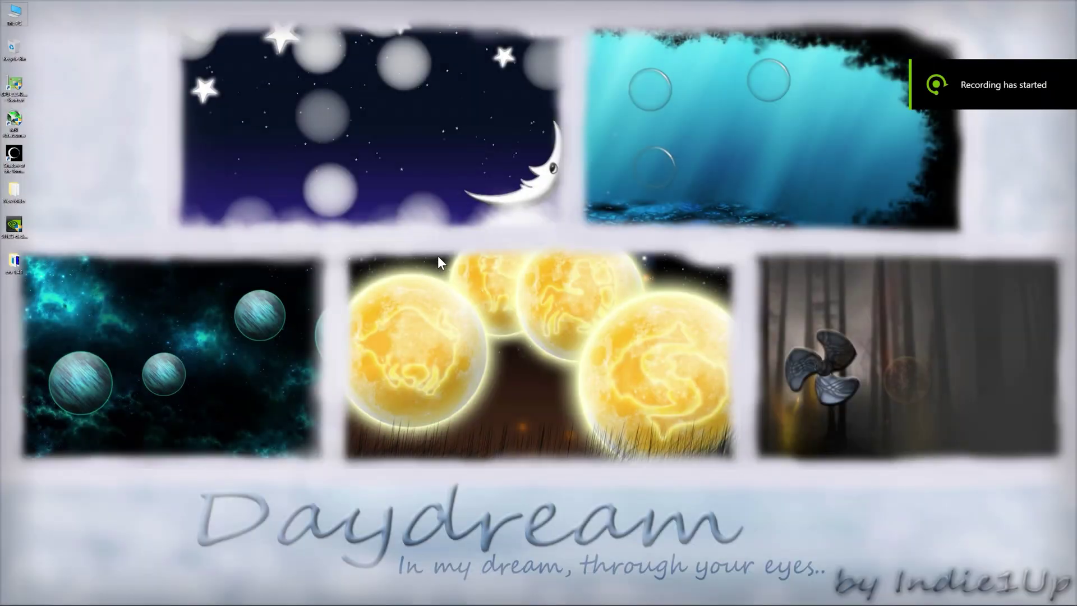
{"action": "right_click", "coordinate": [409, 236]}
{"action": "left_click", "coordinate": [399, 231]}
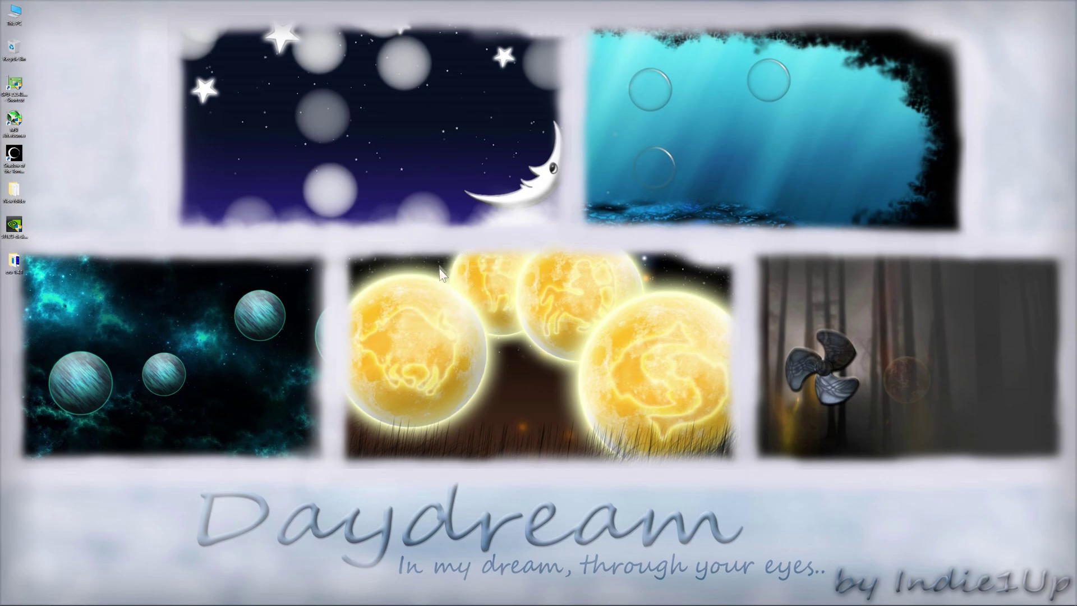
{"action": "double_click", "coordinate": [15, 261]}
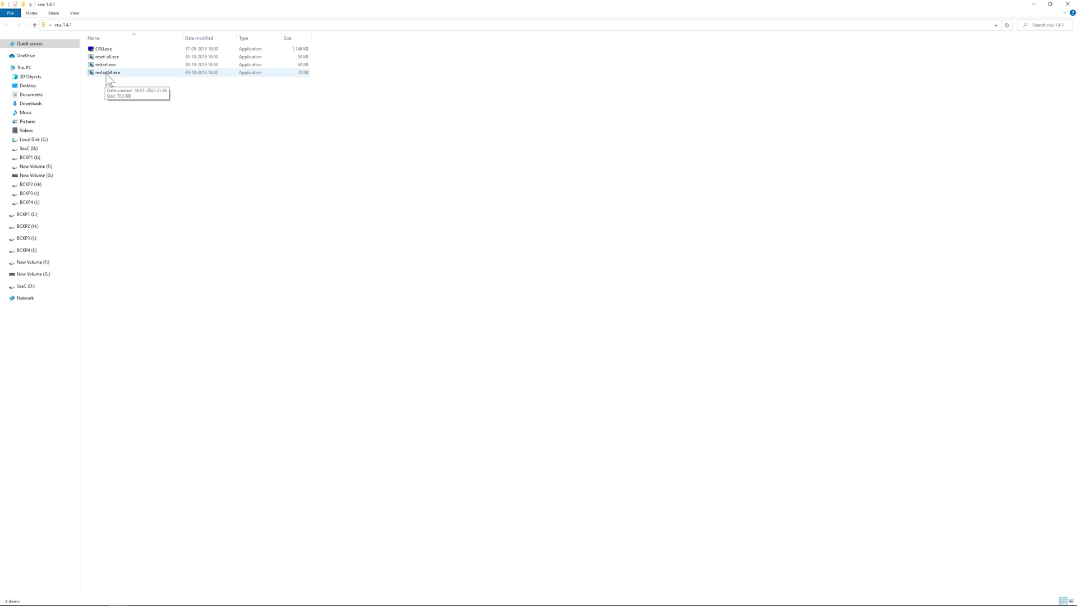
Run reset-all.exe to clear all displays' custom entries, then run restart64.exe to restart the graphics driver
{"action": "left_click", "coordinate": [110, 75]}
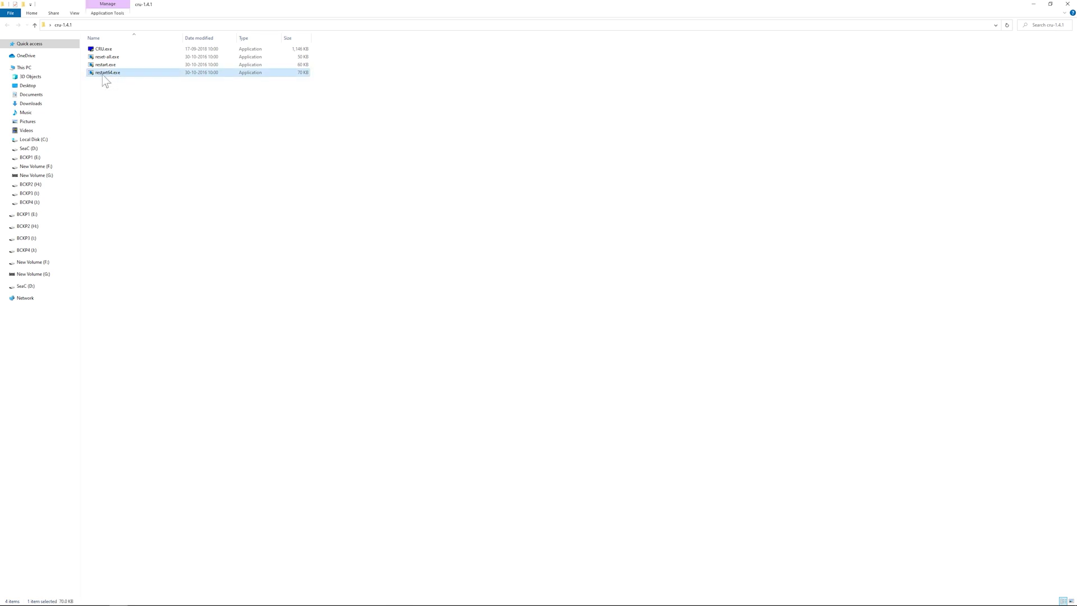
{"action": "left_click", "coordinate": [103, 58]}
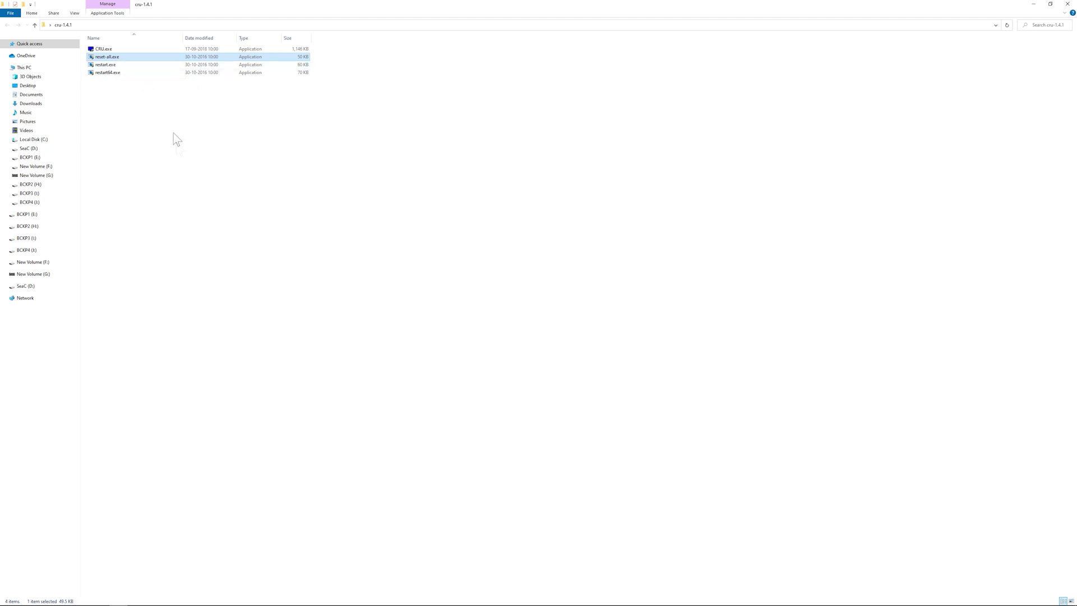
{"action": "double_click", "coordinate": [126, 62]}
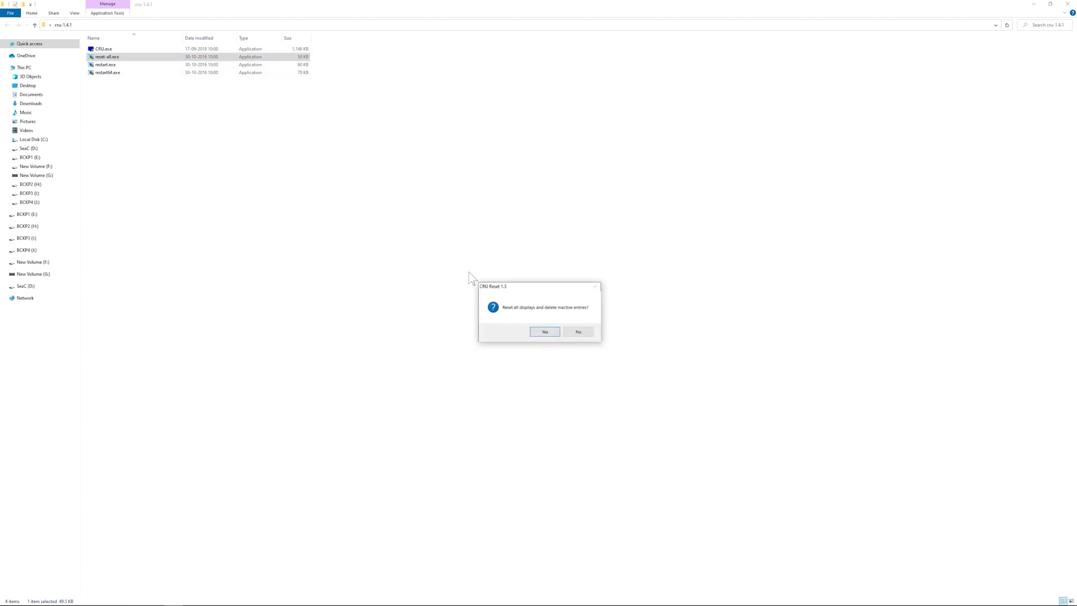
{"action": "left_click", "coordinate": [539, 332]}
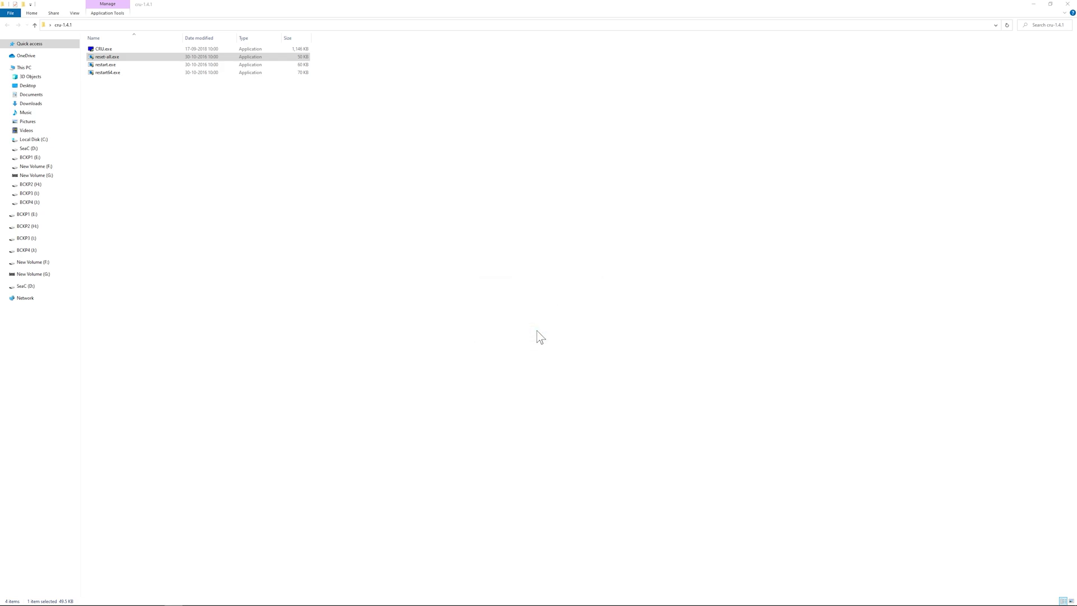
{"action": "double_click", "coordinate": [112, 75]}
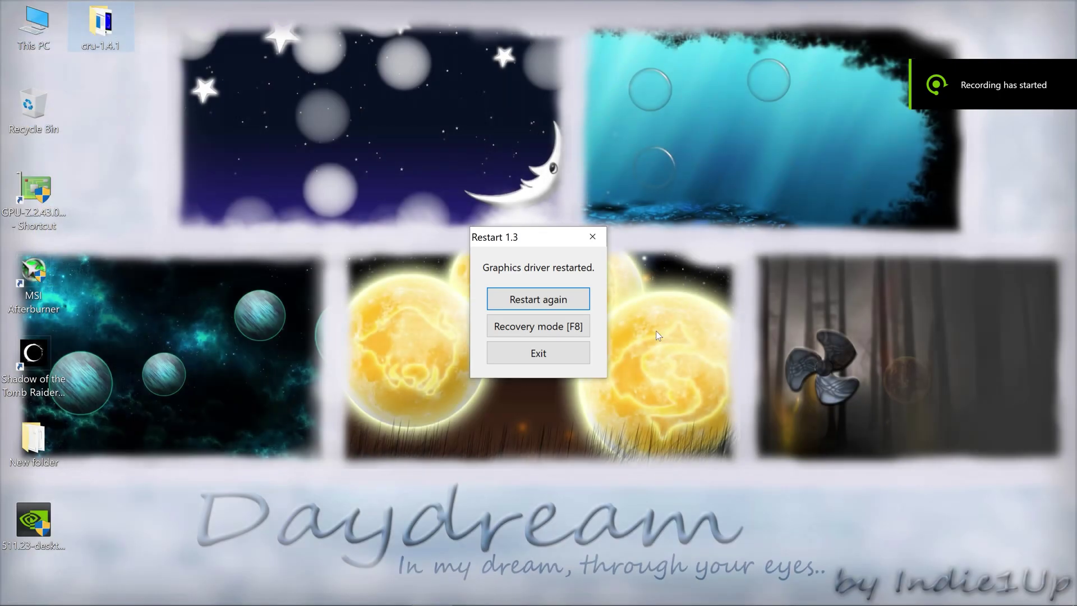
In Display settings, confirm the LG TV resolution stays at 3840 × 2160
{"action": "right_click", "coordinate": [772, 224]}
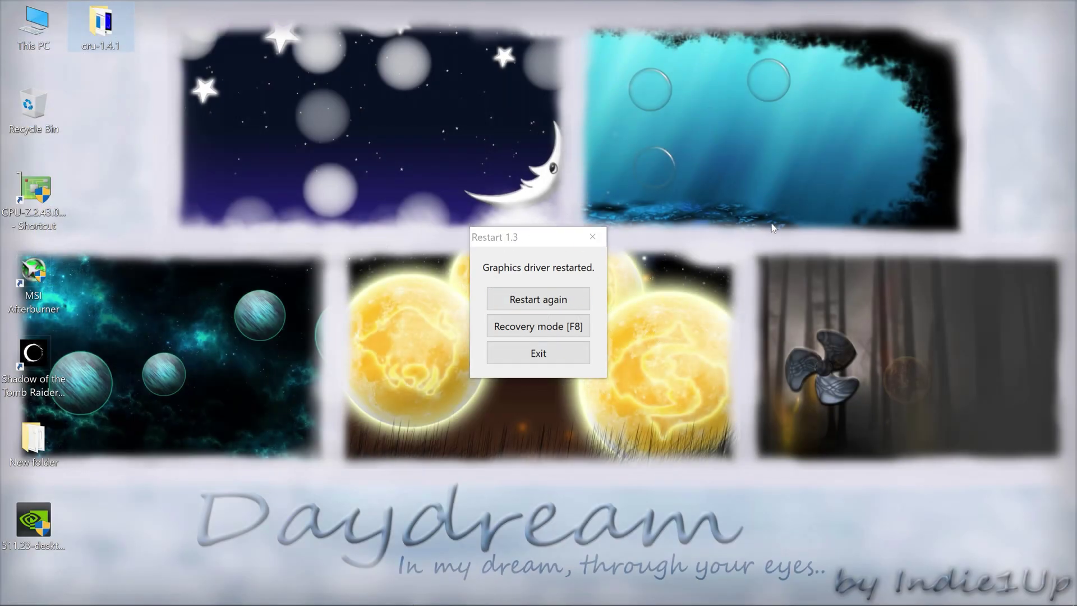
{"action": "left_click", "coordinate": [840, 408]}
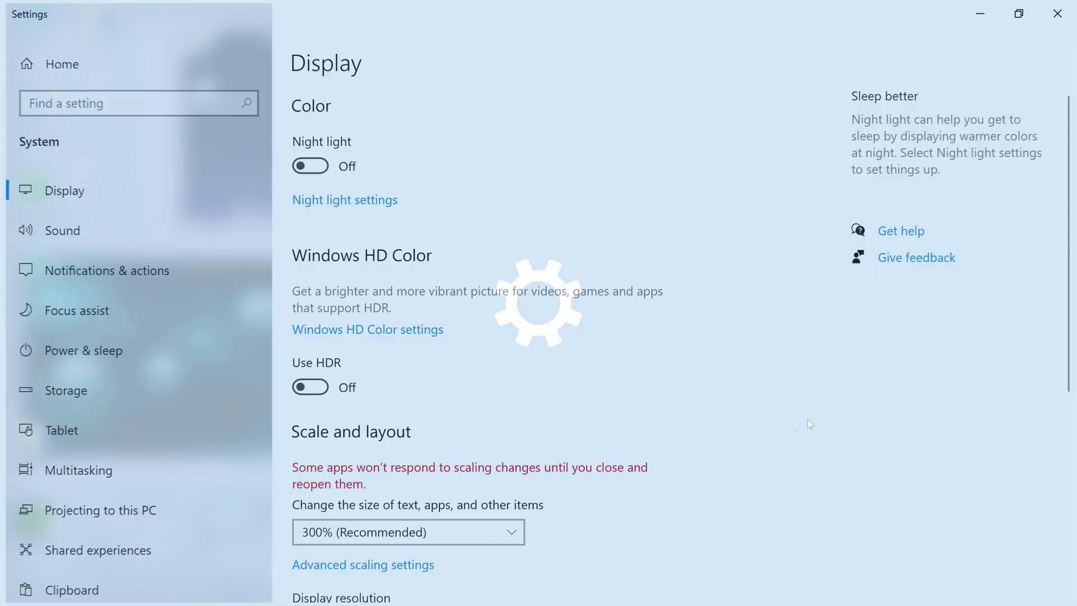
{"action": "scroll", "coordinate": [749, 405], "scroll_direction": "down", "scroll_amount": 5}
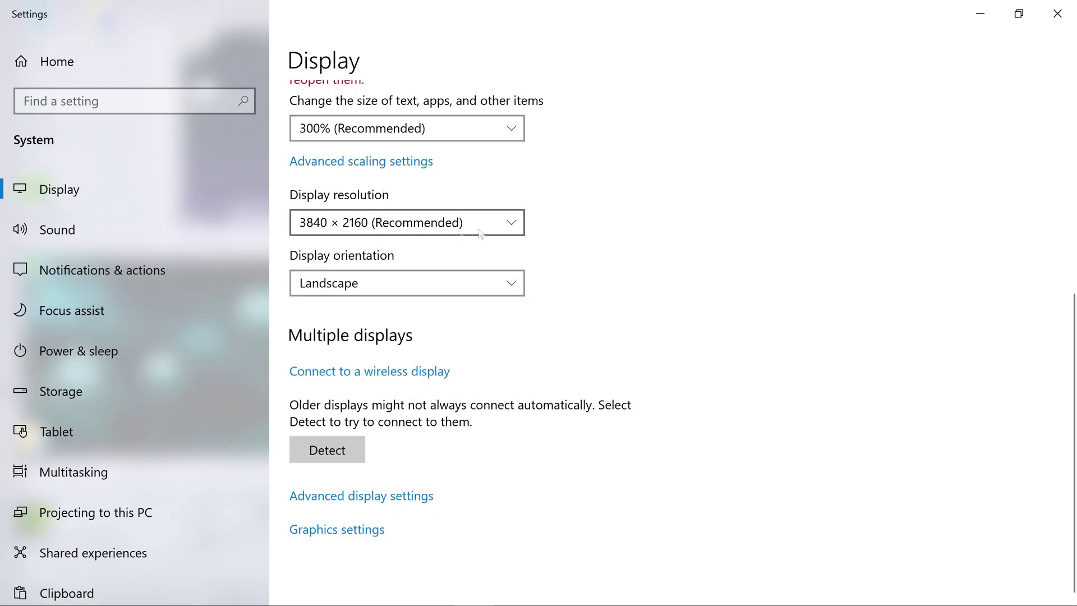
{"action": "left_click", "coordinate": [458, 222]}
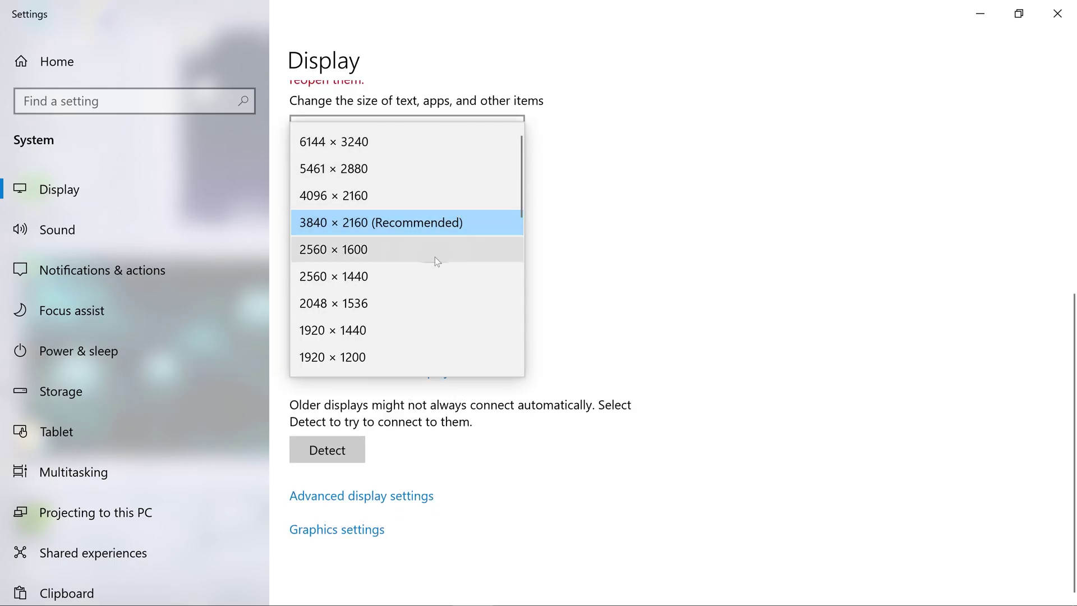
{"action": "left_click", "coordinate": [682, 256]}
Set the refresh rate to 120.000 Hz in Advanced display settings and keep the change
{"action": "left_click", "coordinate": [372, 500]}
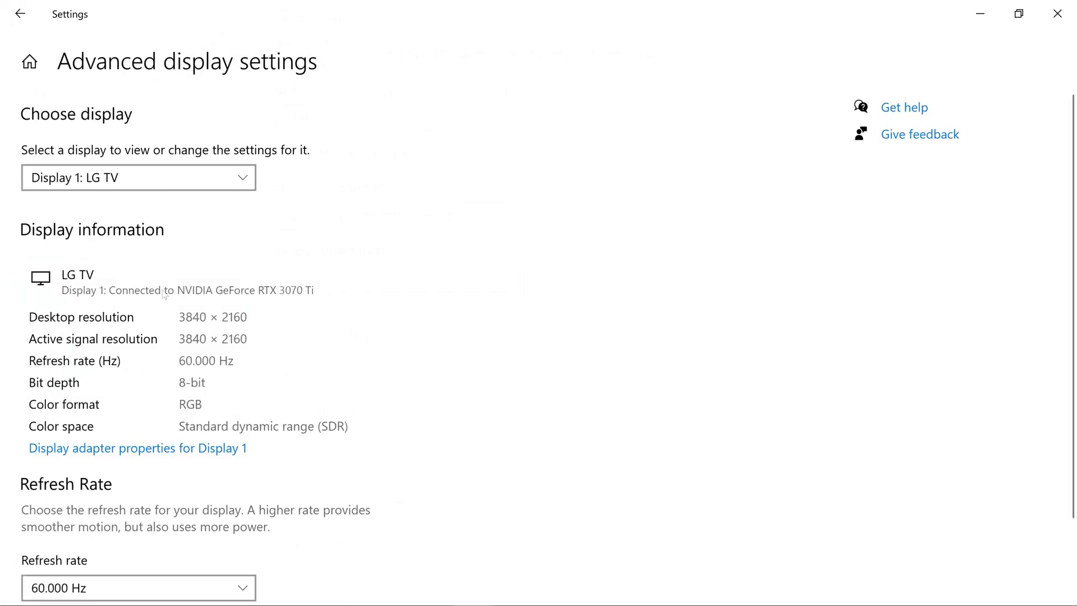
{"action": "scroll", "coordinate": [100, 495], "scroll_direction": "down", "scroll_amount": 2}
{"action": "left_click", "coordinate": [100, 495]}
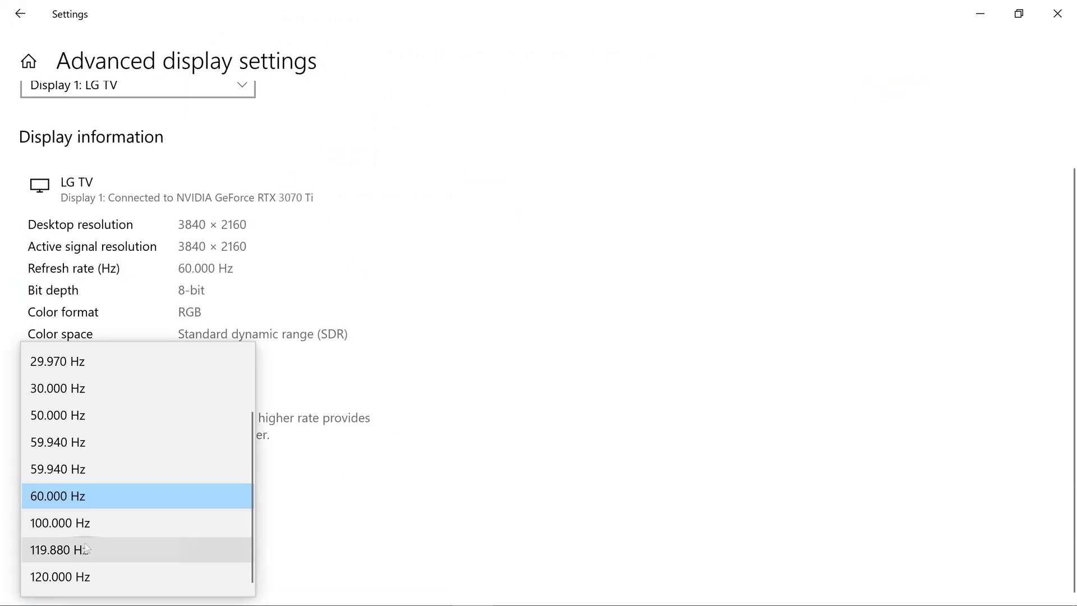
{"action": "left_click", "coordinate": [73, 583]}
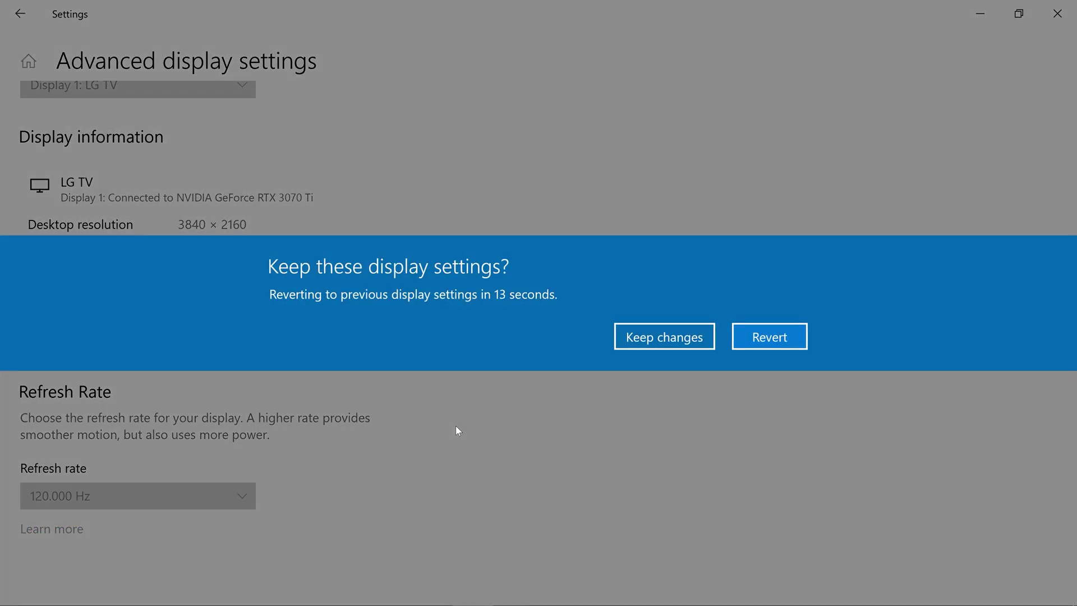
{"action": "left_click", "coordinate": [641, 350]}
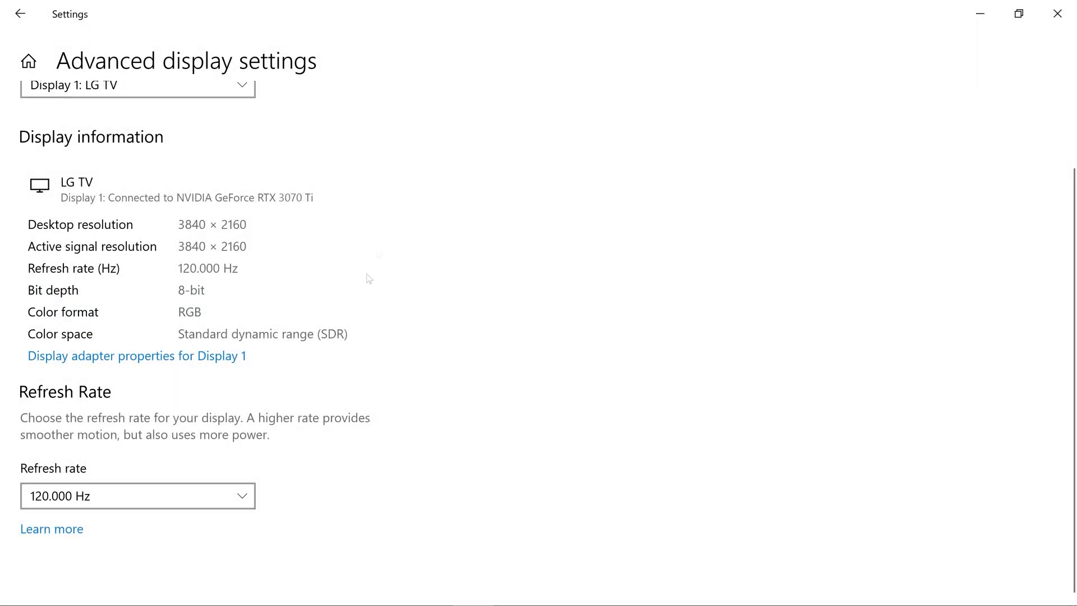